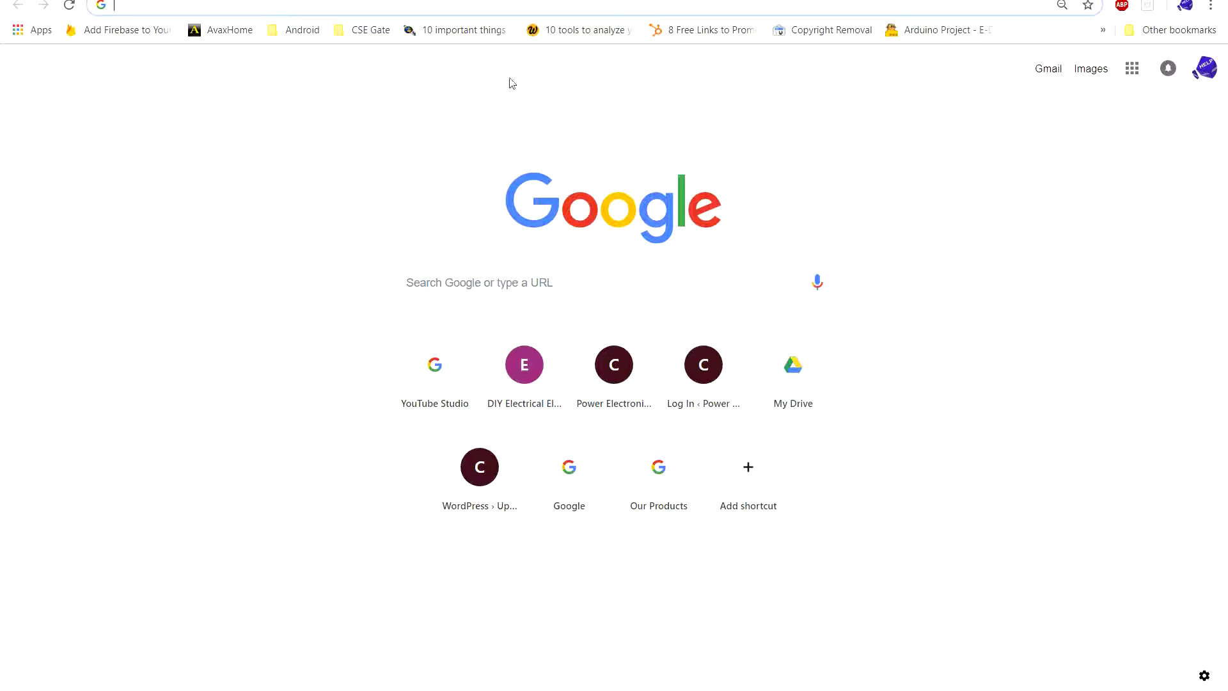
Step: Search Google for 'bobibanking' and open the Bank of Baroda BarodaConnect site from the results
{"action": "left_click", "coordinate": [474, 291]}
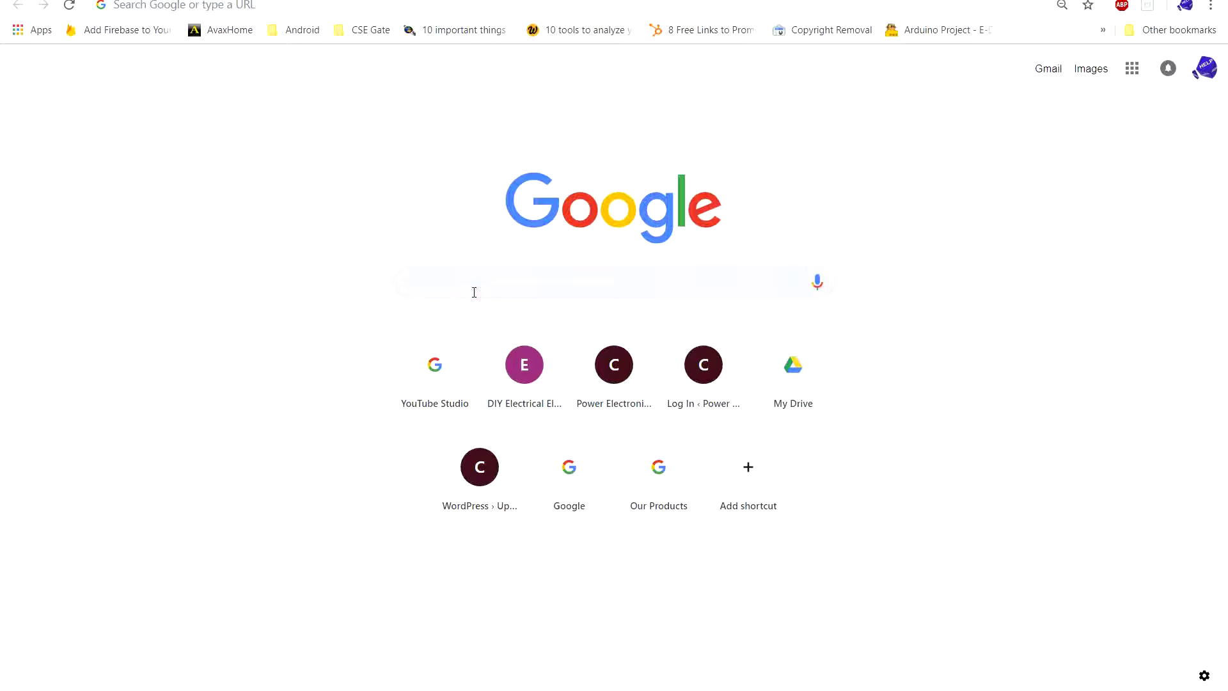
{"action": "type", "text": "bob"}
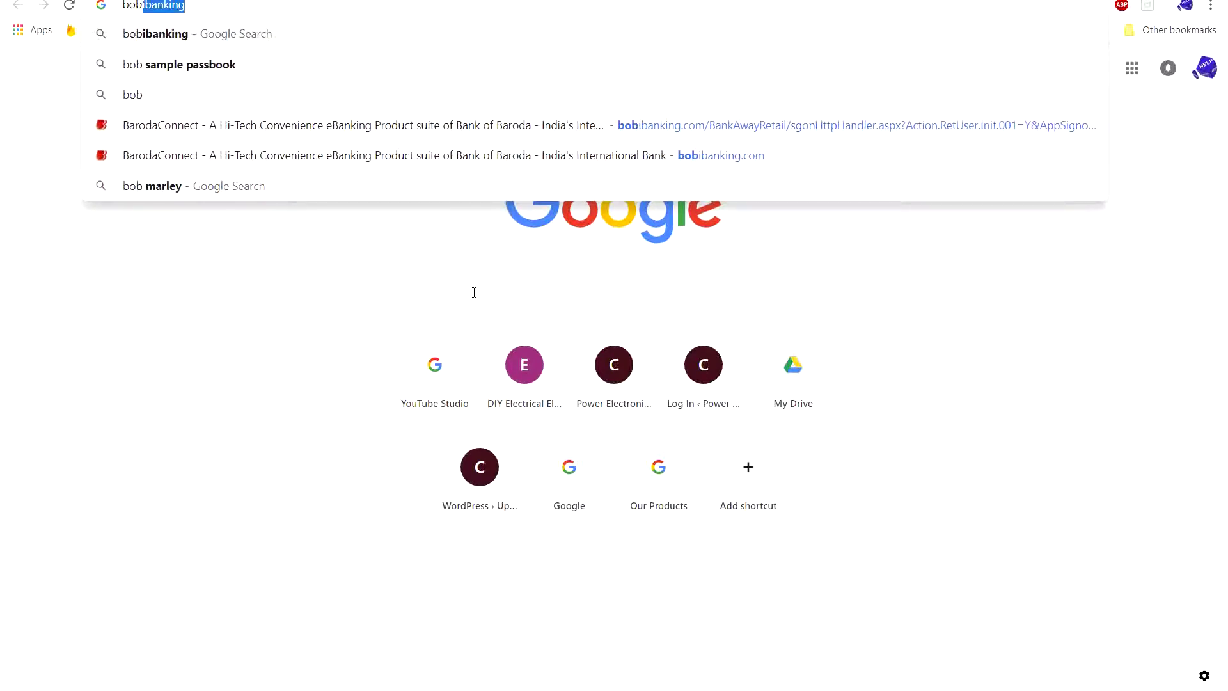
{"action": "type", "text": "i"}
{"action": "key", "text": "Right"}
{"action": "key", "text": "Return"}
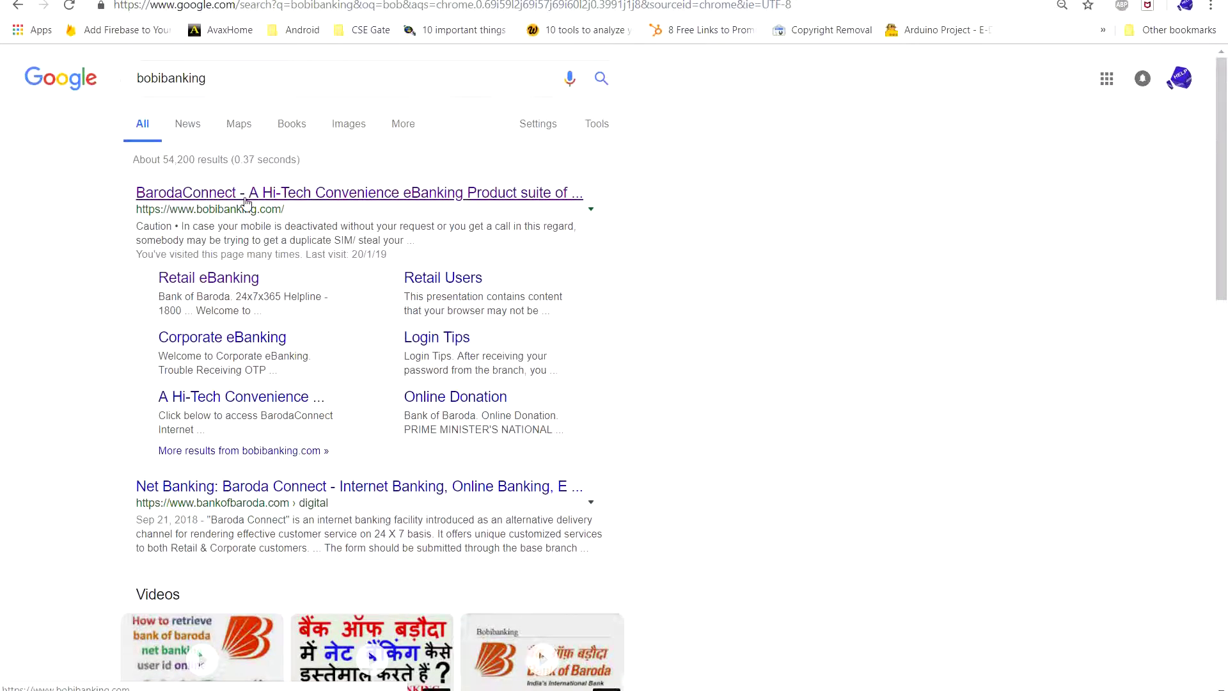
{"action": "left_click", "coordinate": [247, 204]}
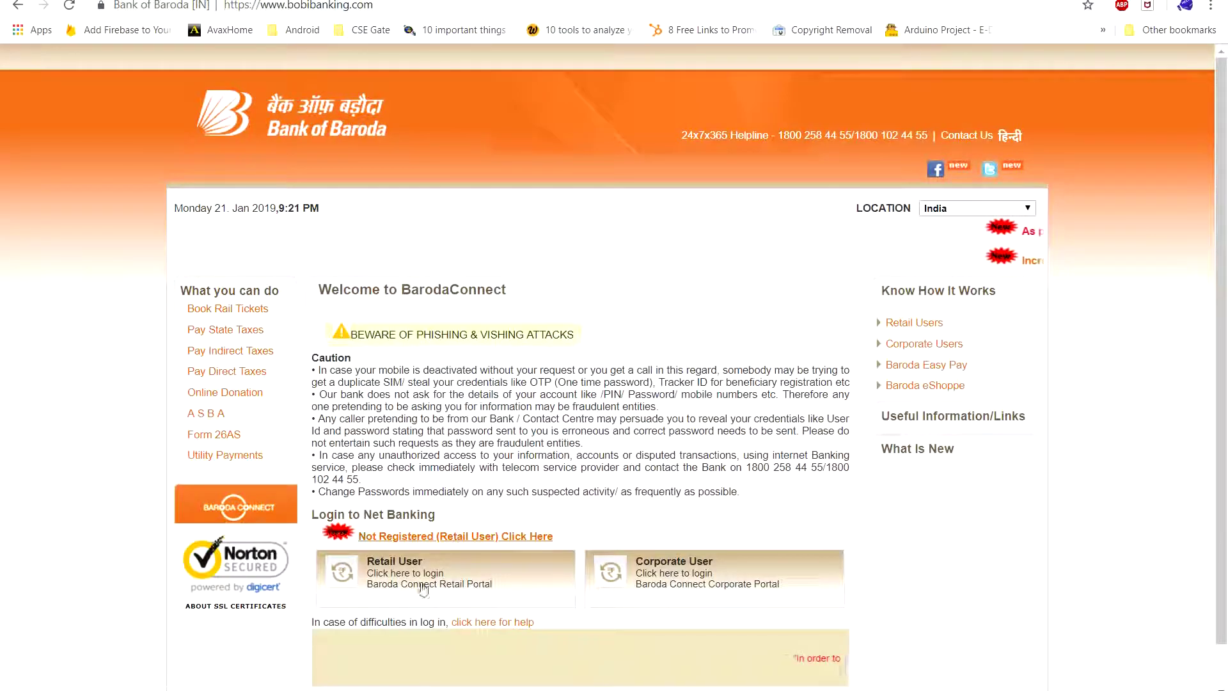
Step: Log in as a Retail User with the User ID and a freshly entered signon password
{"action": "left_click", "coordinate": [422, 587]}
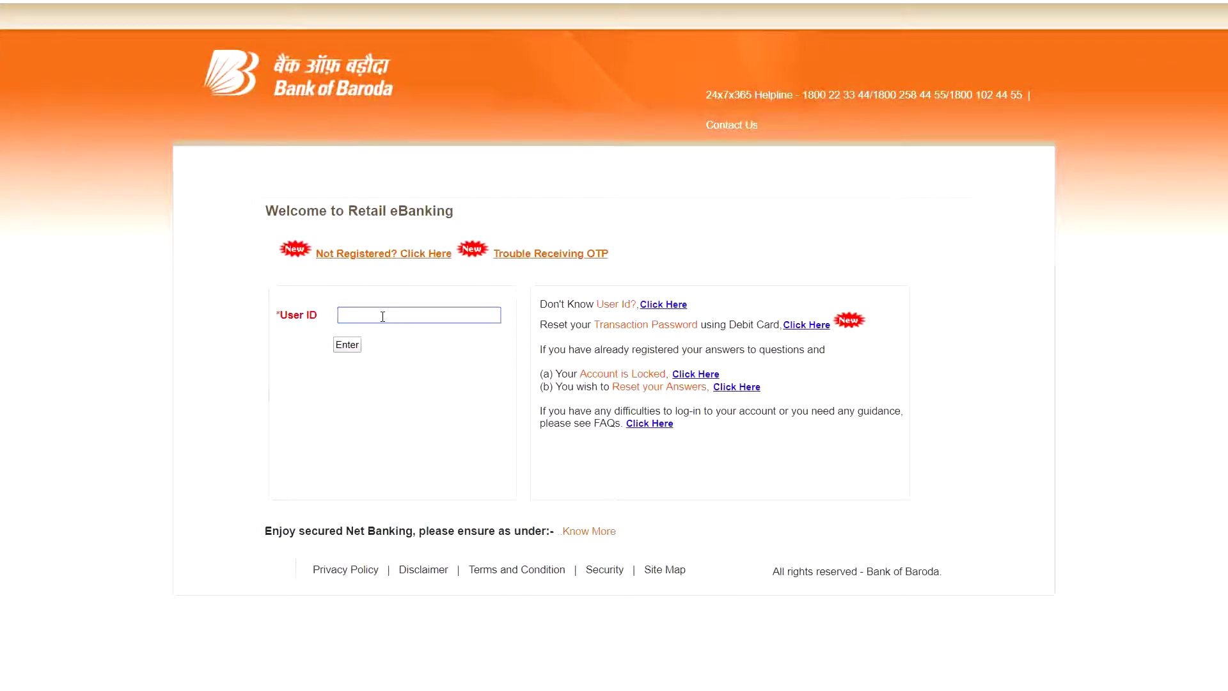
{"action": "type", "text": "ad"}
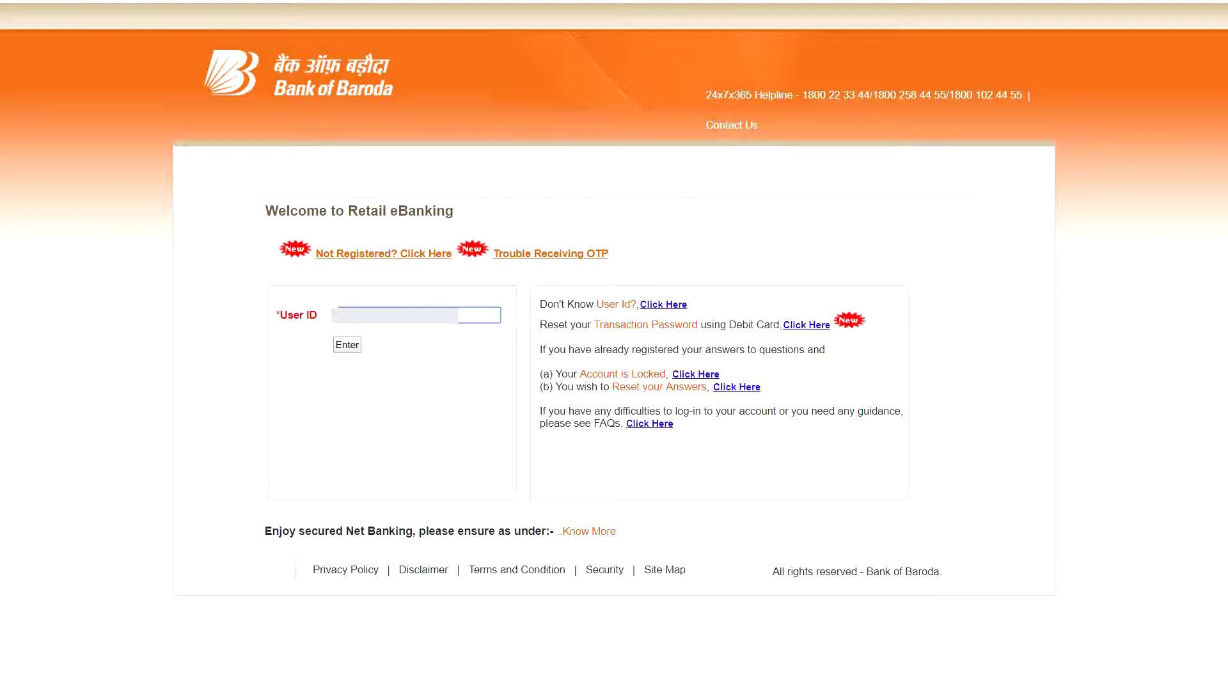
{"action": "left_click", "coordinate": [352, 351]}
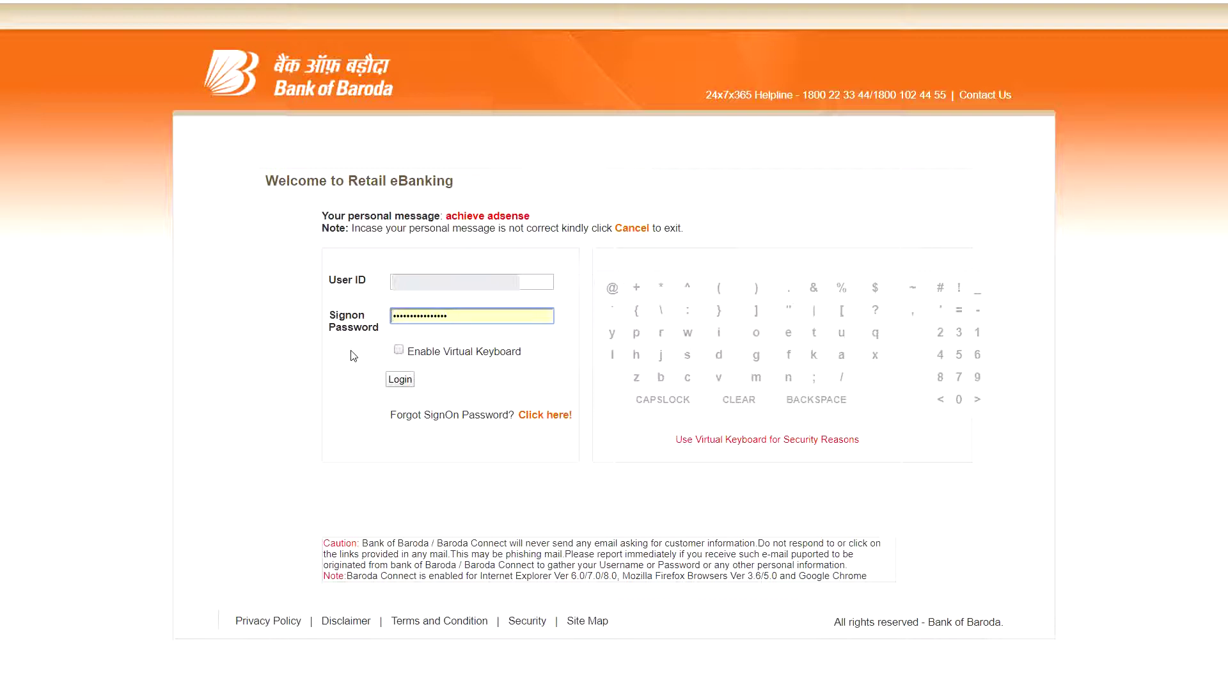
{"action": "double_click", "coordinate": [453, 314]}
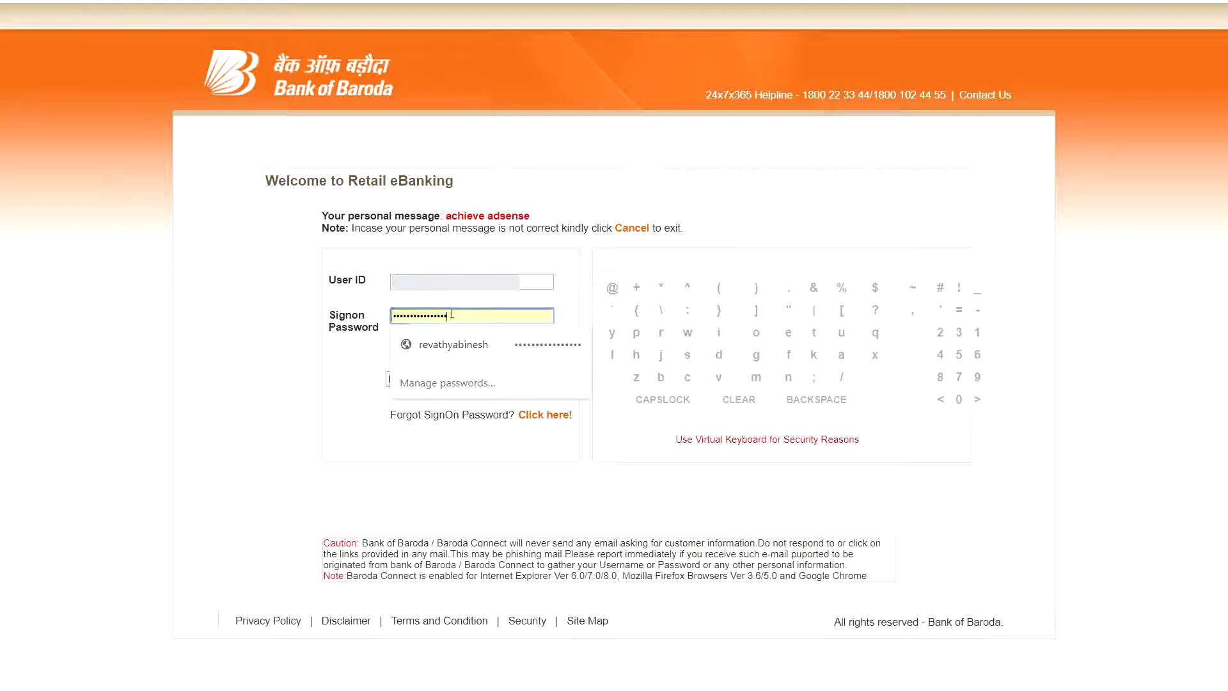
{"action": "key", "text": "BackSpace"}
{"action": "type", "text": "•••••••••"}
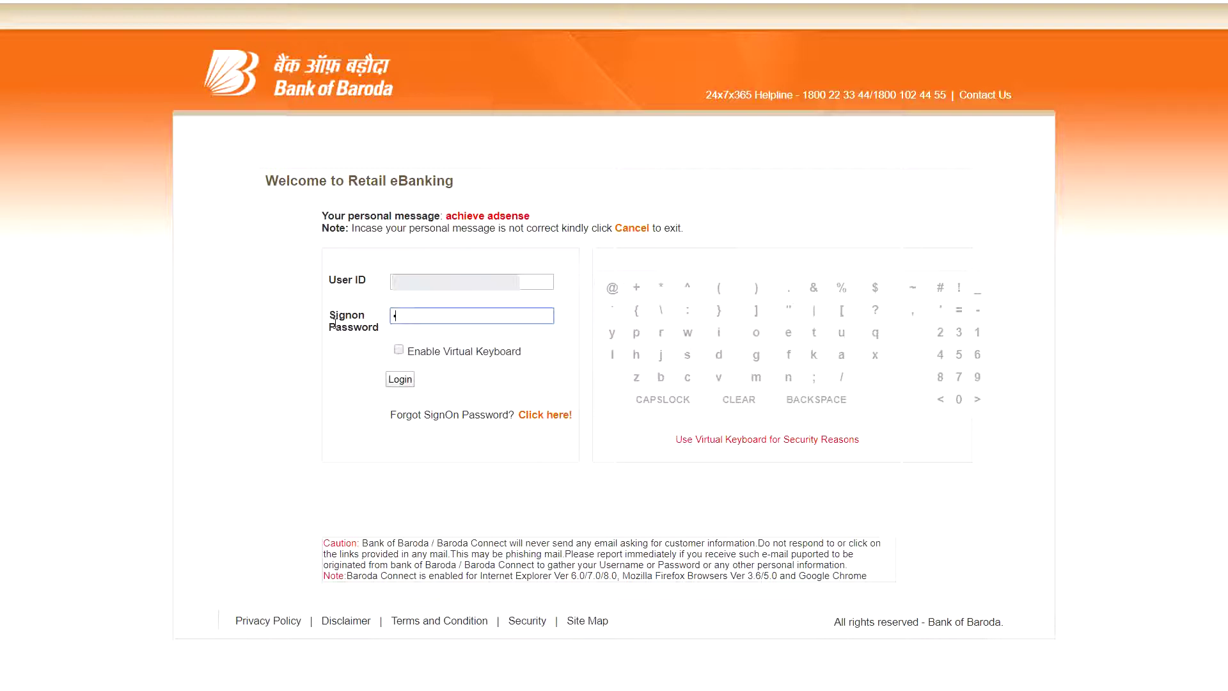
{"action": "type", "text": "•••••••"}
{"action": "left_click", "coordinate": [395, 382]}
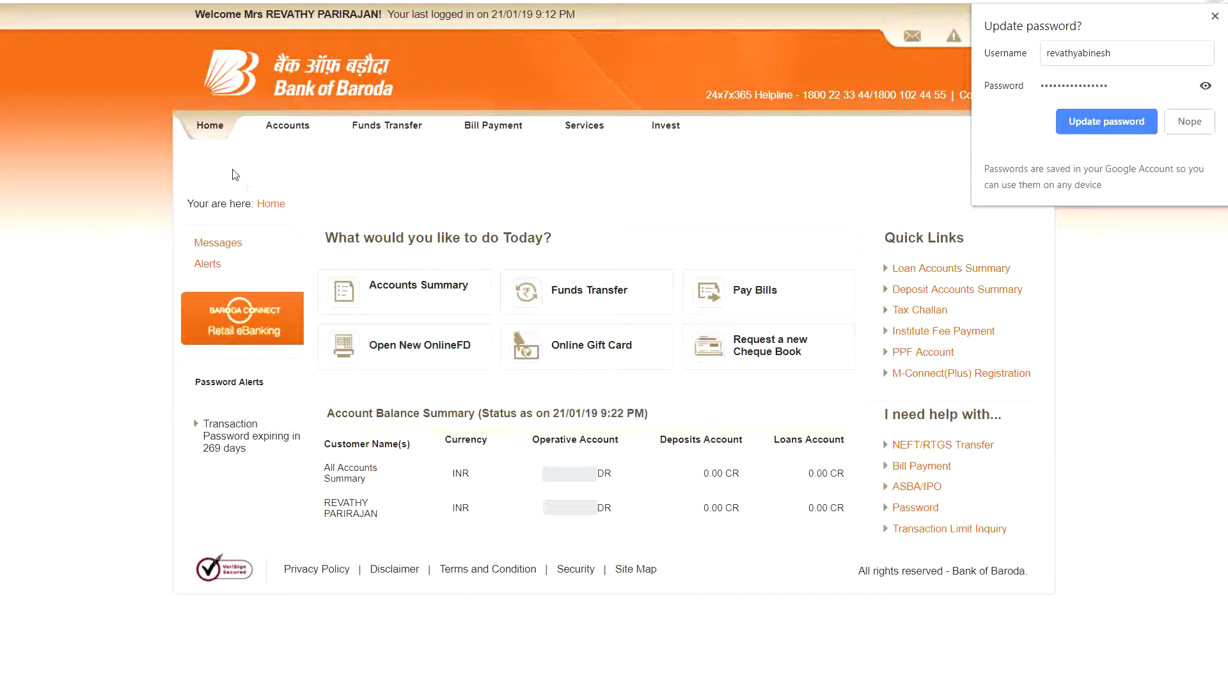
Step: Go to Funds Transfer and open the Third Party Transfer page
{"action": "left_click", "coordinate": [384, 133]}
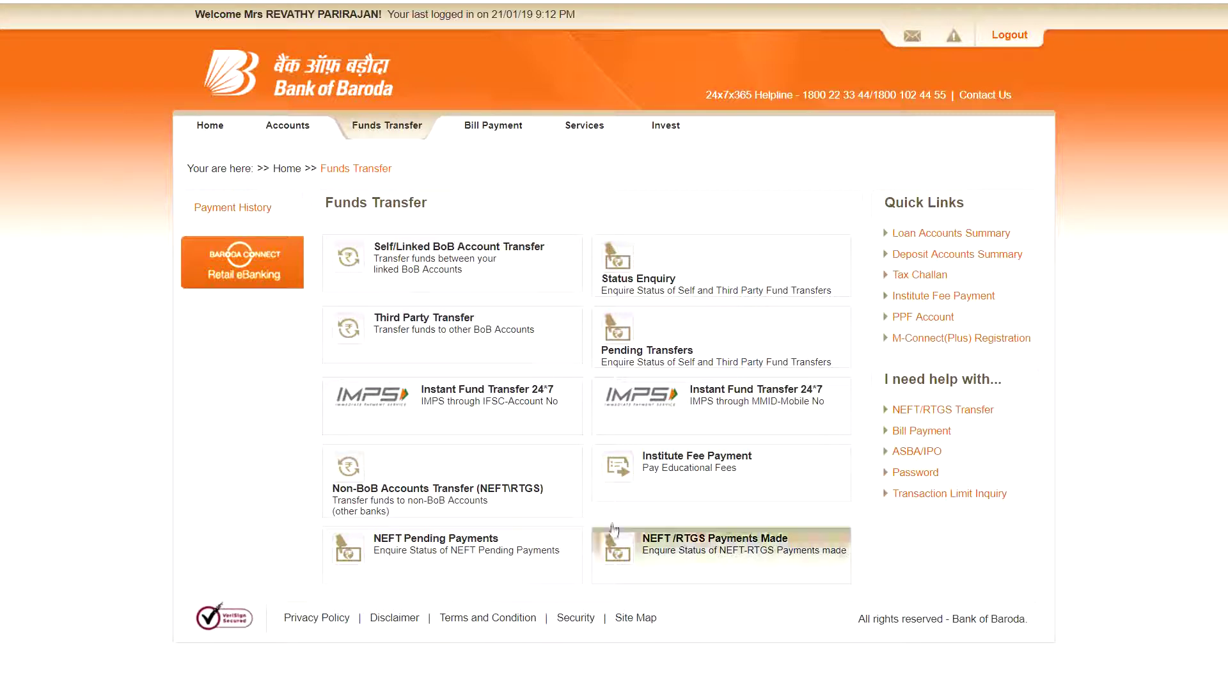
{"action": "left_click", "coordinate": [395, 331]}
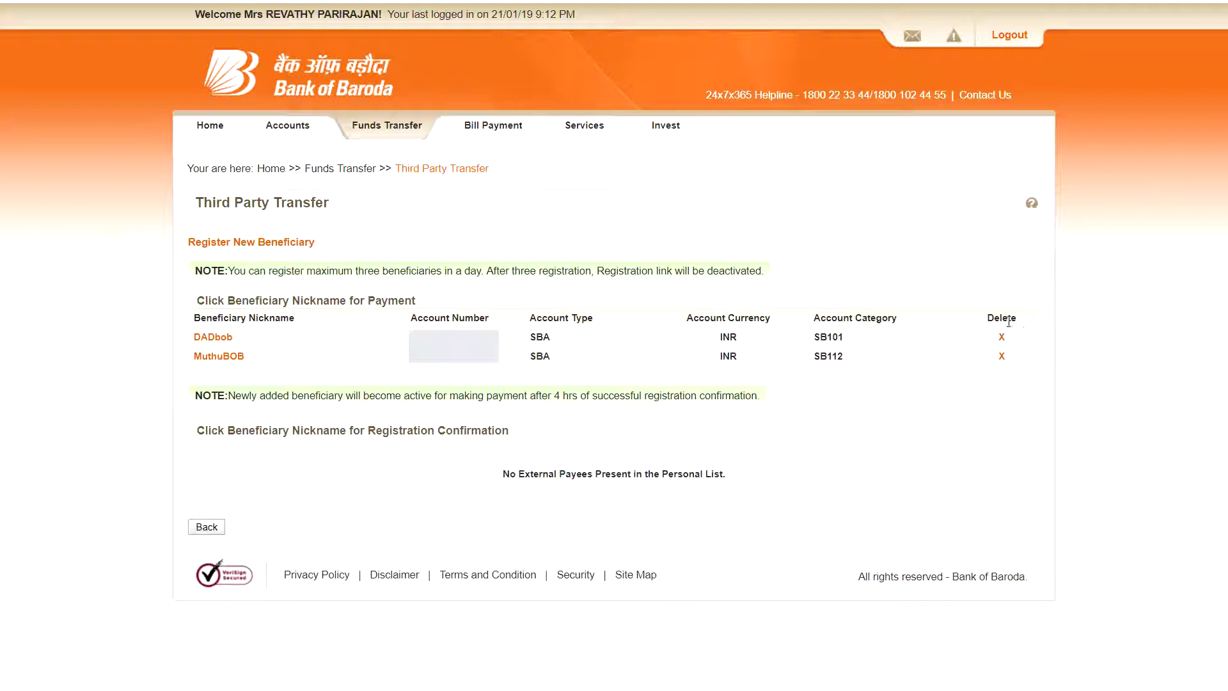
Step: Delete the second registered beneficiary and confirm the deletion
{"action": "left_click", "coordinate": [1002, 356]}
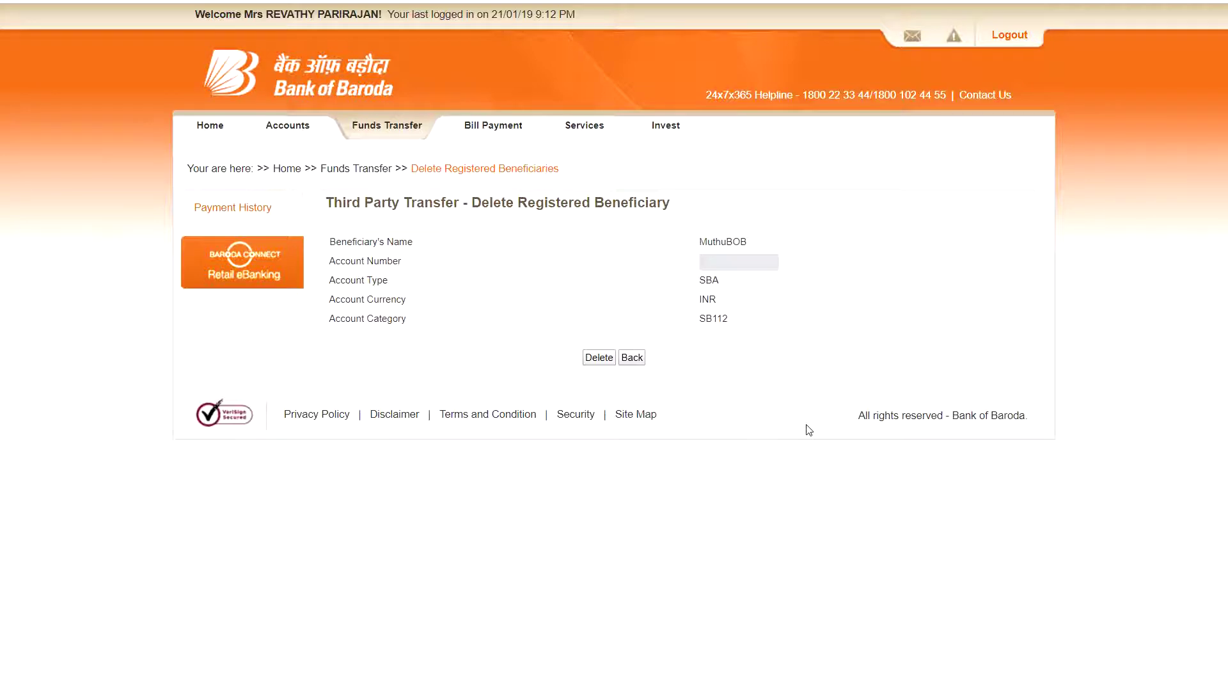
{"action": "left_click", "coordinate": [593, 360]}
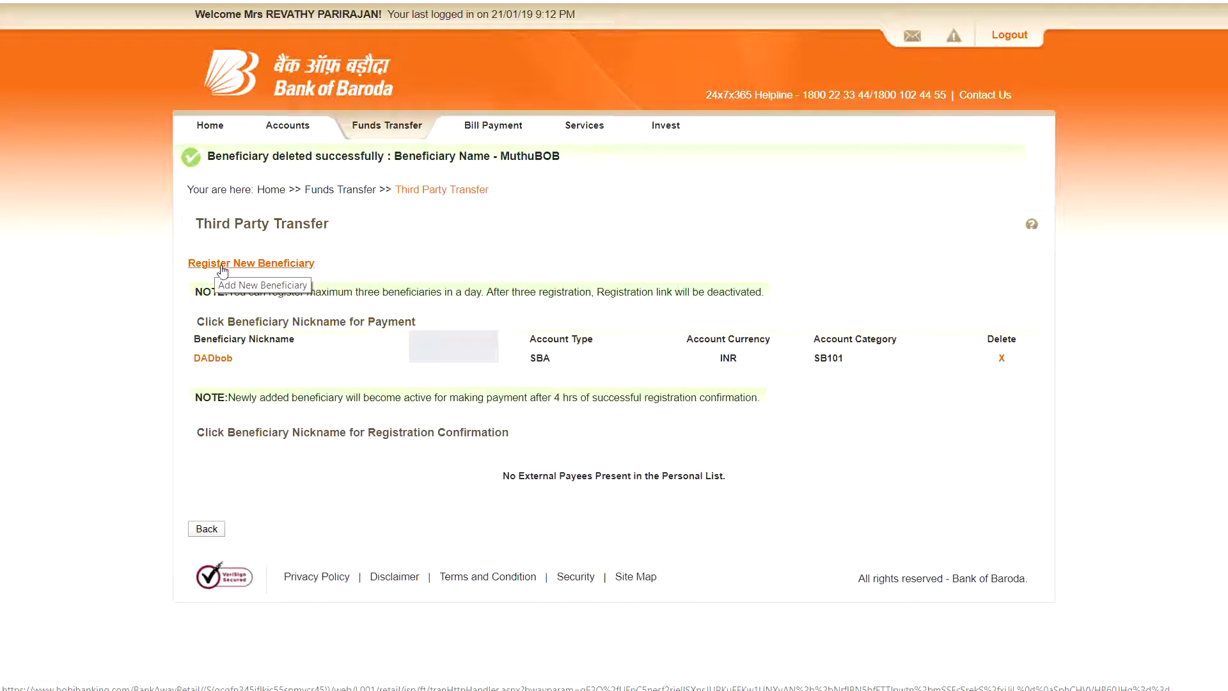
Step: Register a new beneficiary with its nickname and account number, then fetch its INR, SBA, SB112 details
{"action": "left_click", "coordinate": [222, 265]}
{"action": "left_click", "coordinate": [234, 267]}
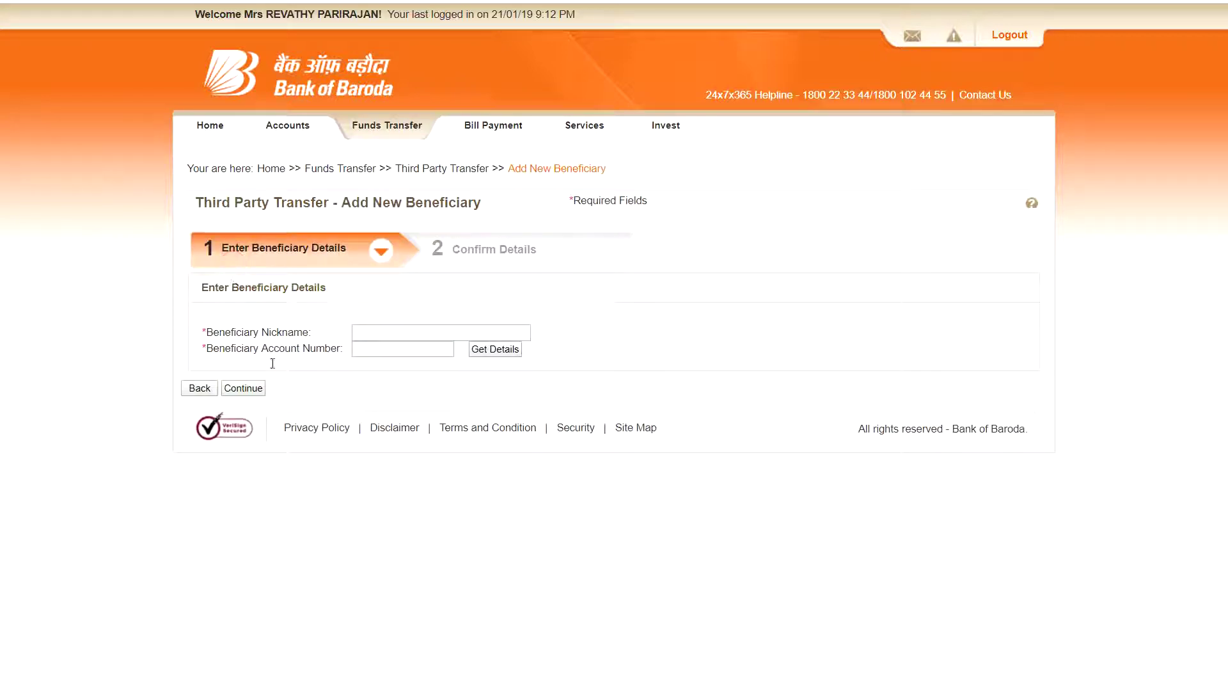
{"action": "left_click", "coordinate": [380, 331]}
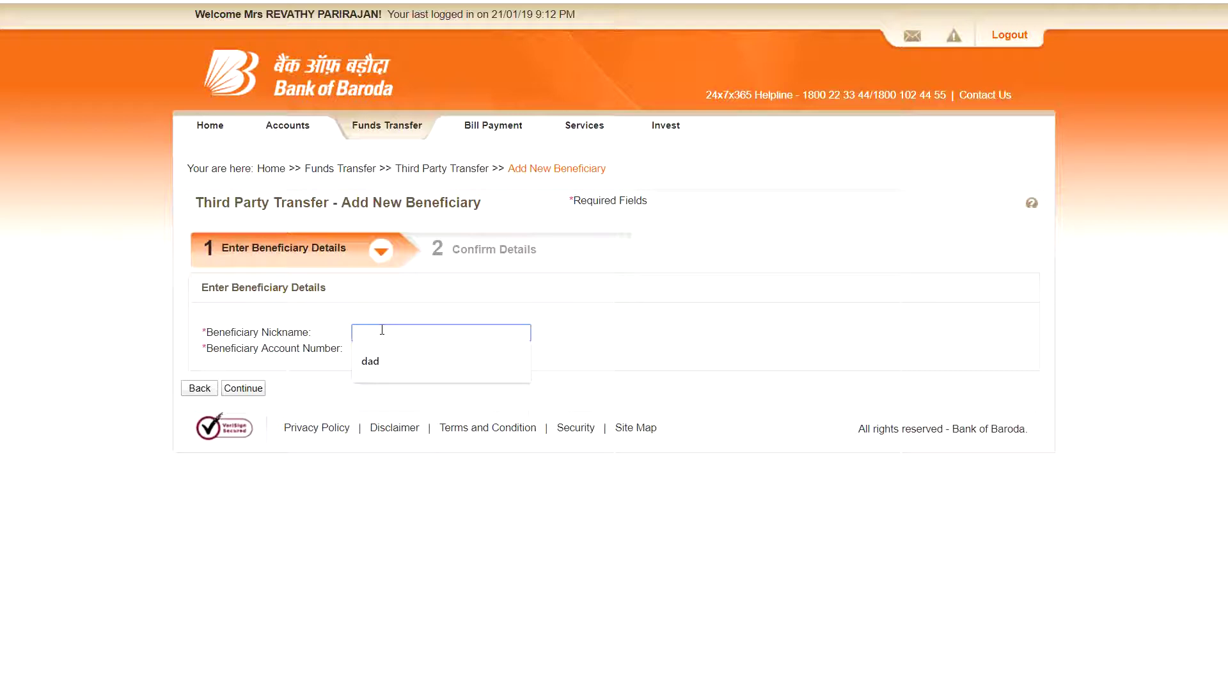
{"action": "type", "text": "Muthu"}
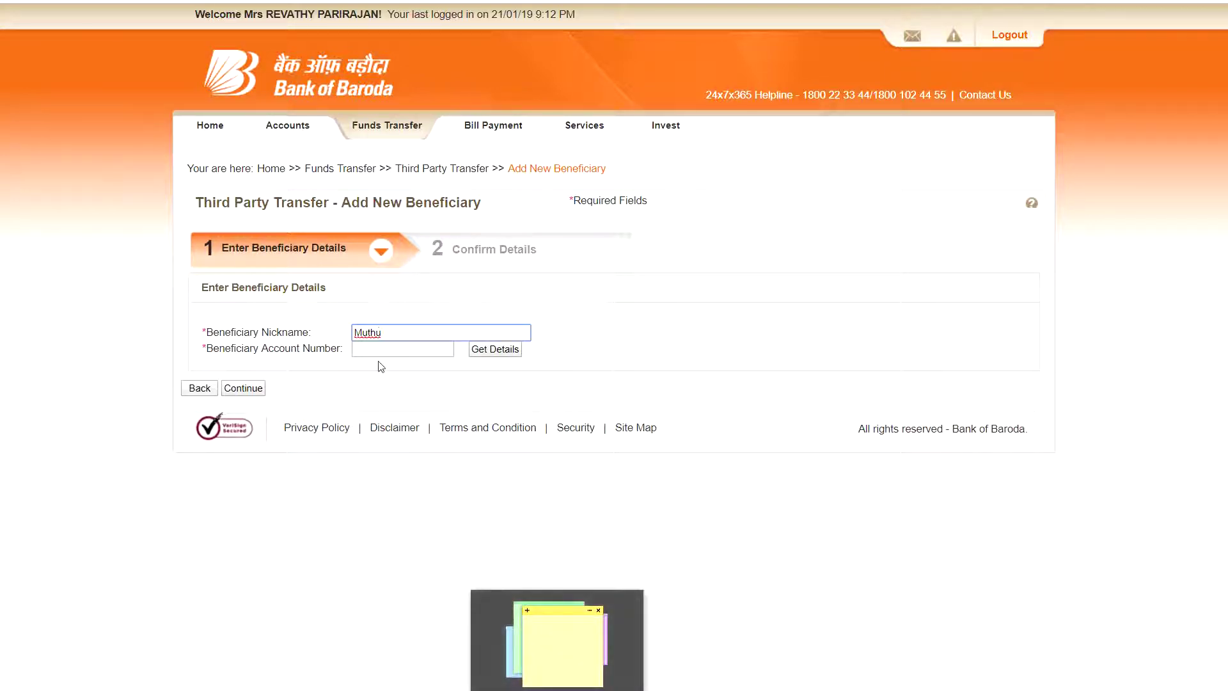
{"action": "left_click", "coordinate": [358, 349]}
{"action": "left_click", "coordinate": [574, 395]}
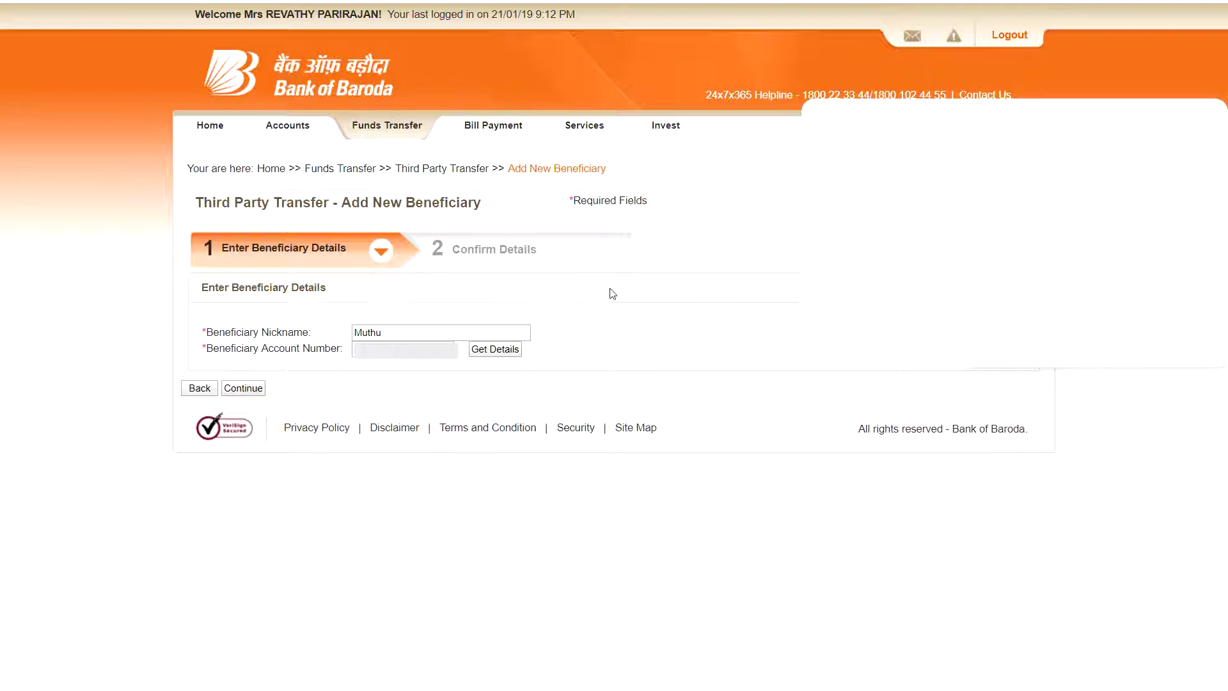
{"action": "left_click", "coordinate": [404, 351]}
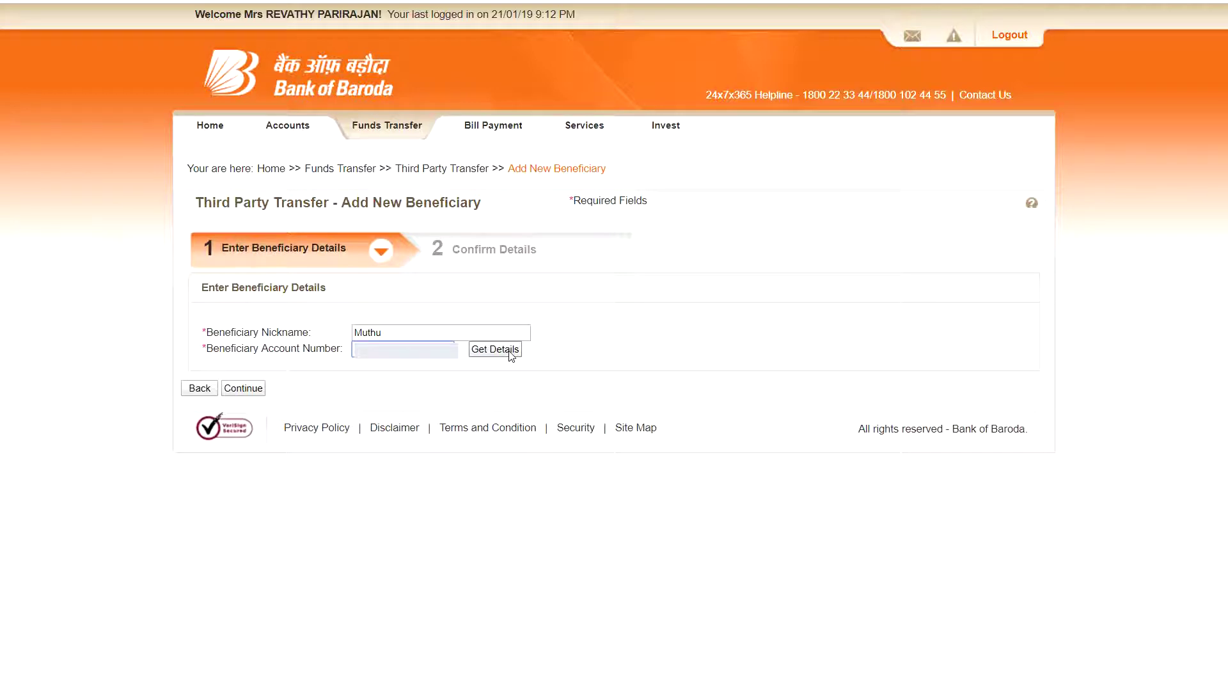
{"action": "left_click", "coordinate": [511, 353]}
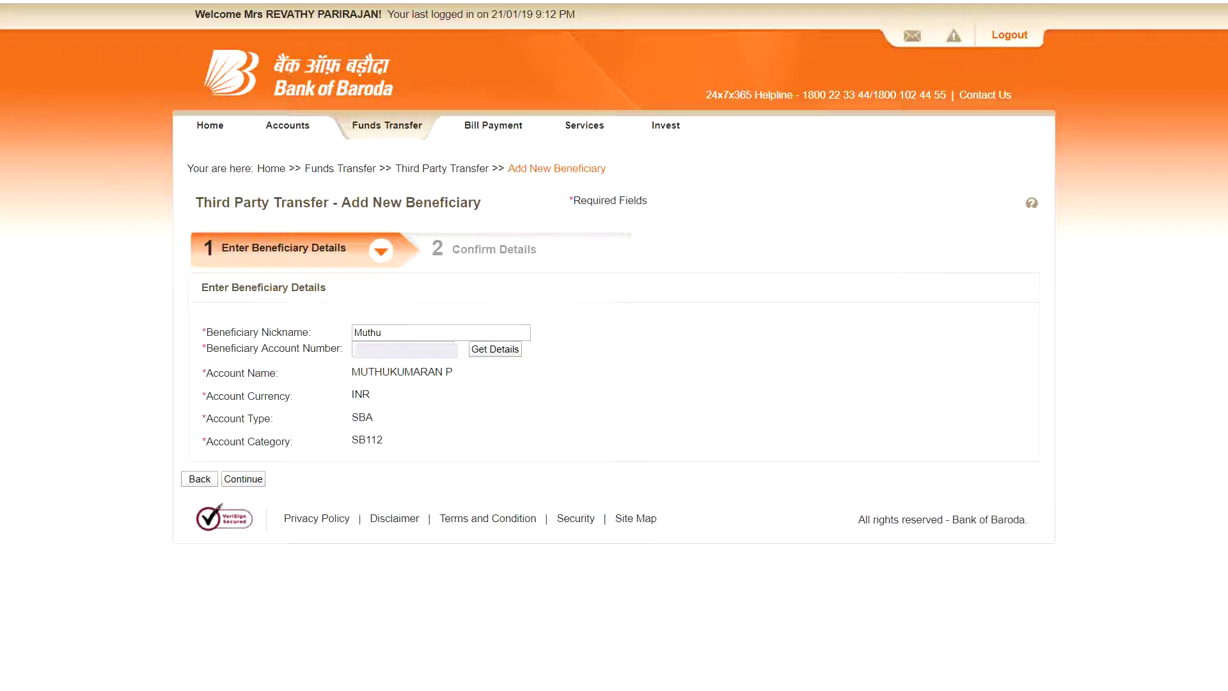
Step: Continue to Confirm Details and submit the beneficiary to get an SMS tracker ID
{"action": "left_click", "coordinate": [249, 478]}
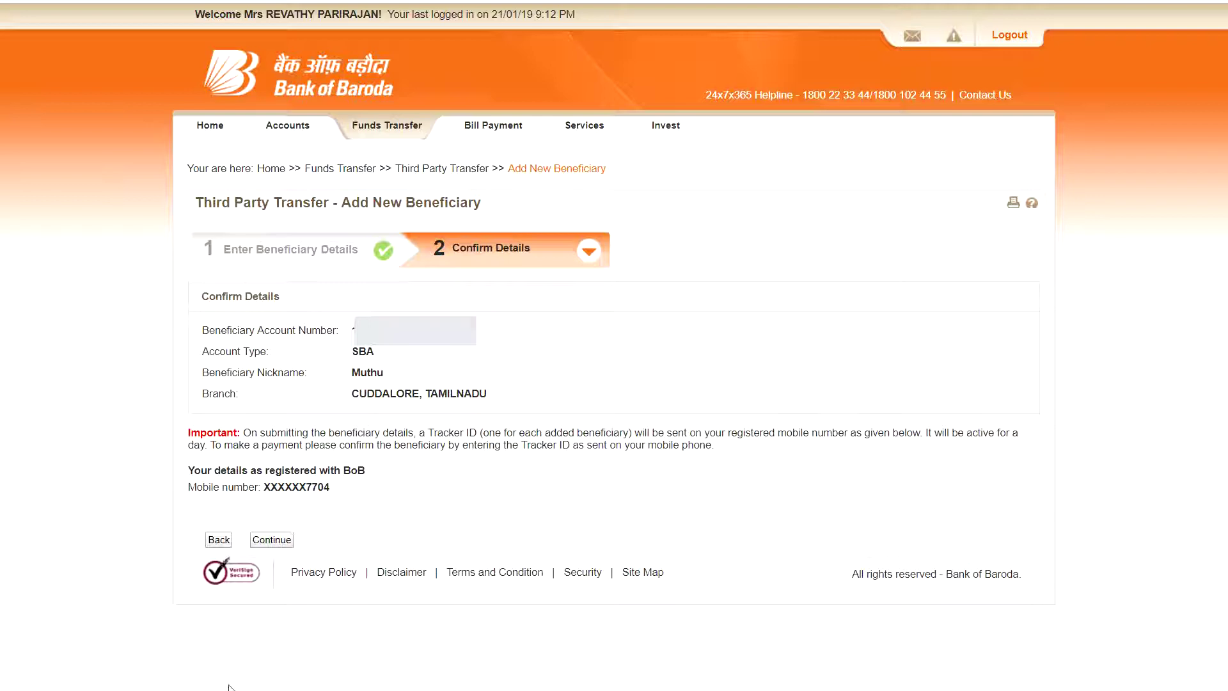
{"action": "left_click", "coordinate": [268, 544]}
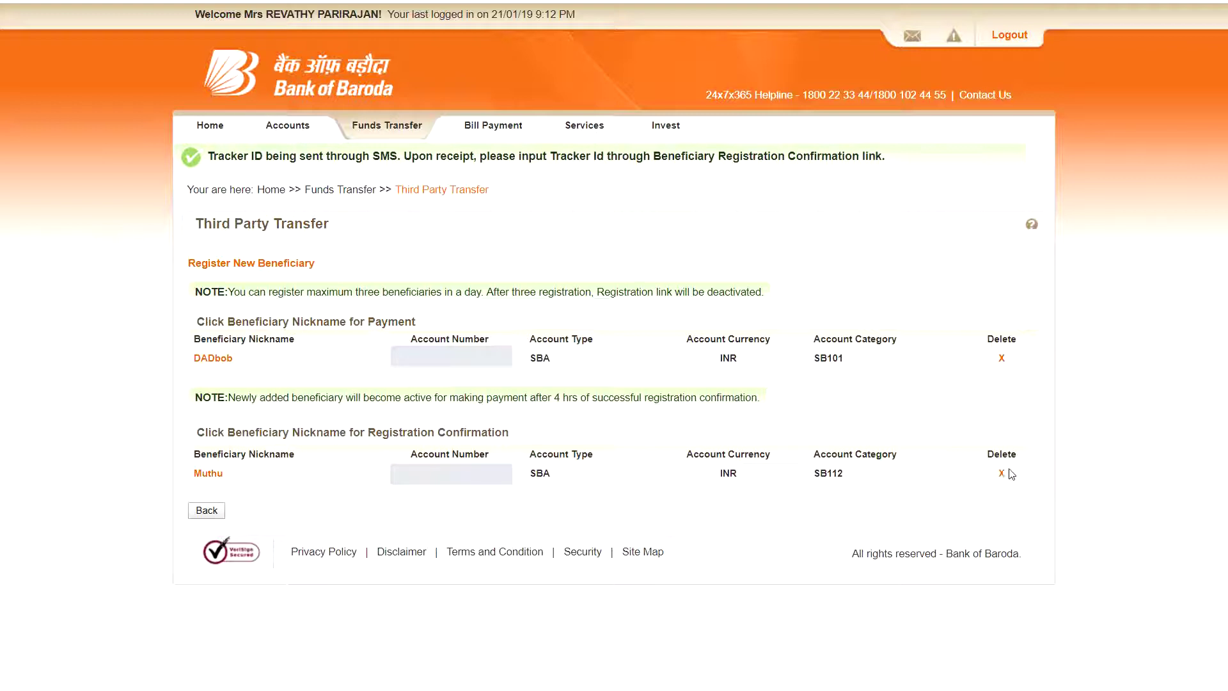
Step: Open the pending beneficiary's confirmation page and submit the tracker ID received by SMS
{"action": "left_click", "coordinate": [212, 476]}
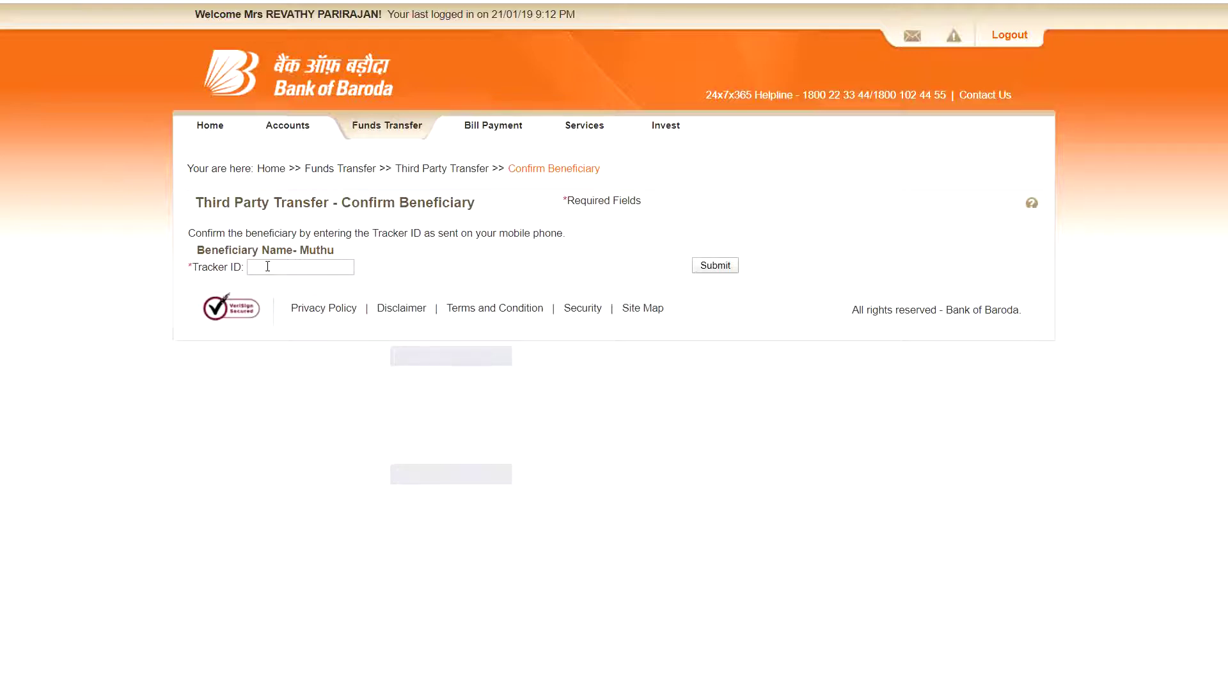
{"action": "left_click", "coordinate": [267, 266]}
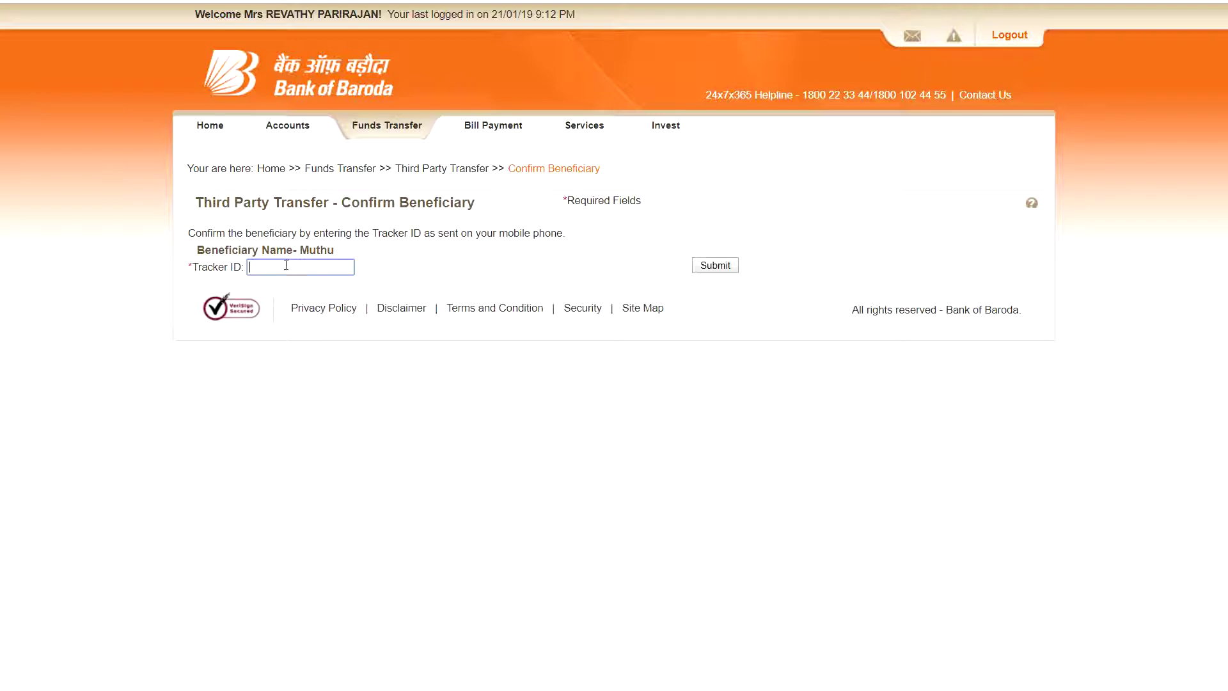
{"action": "left_click", "coordinate": [706, 265]}
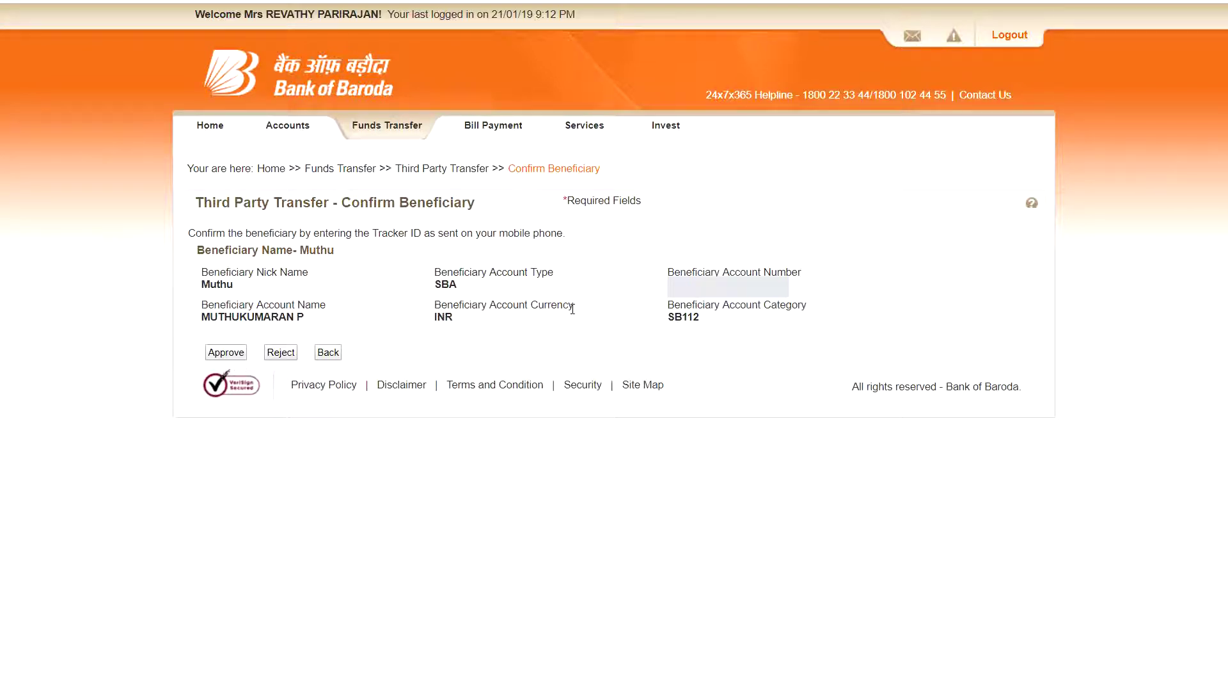
Step: Approve the beneficiary's registration on the Confirm Beneficiary page
{"action": "left_click", "coordinate": [226, 353]}
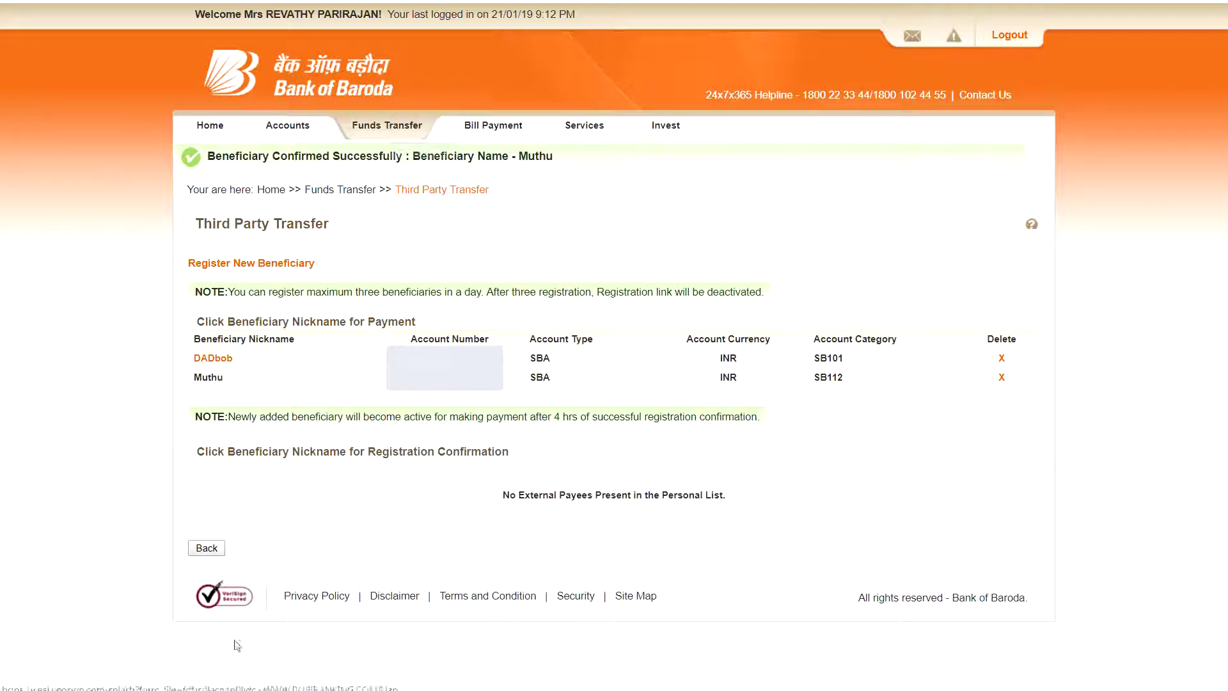
Step: Go to Funds Transfer and open Non-BoB Accounts Transfer (NEFT/RTGS)
{"action": "left_click", "coordinate": [382, 131]}
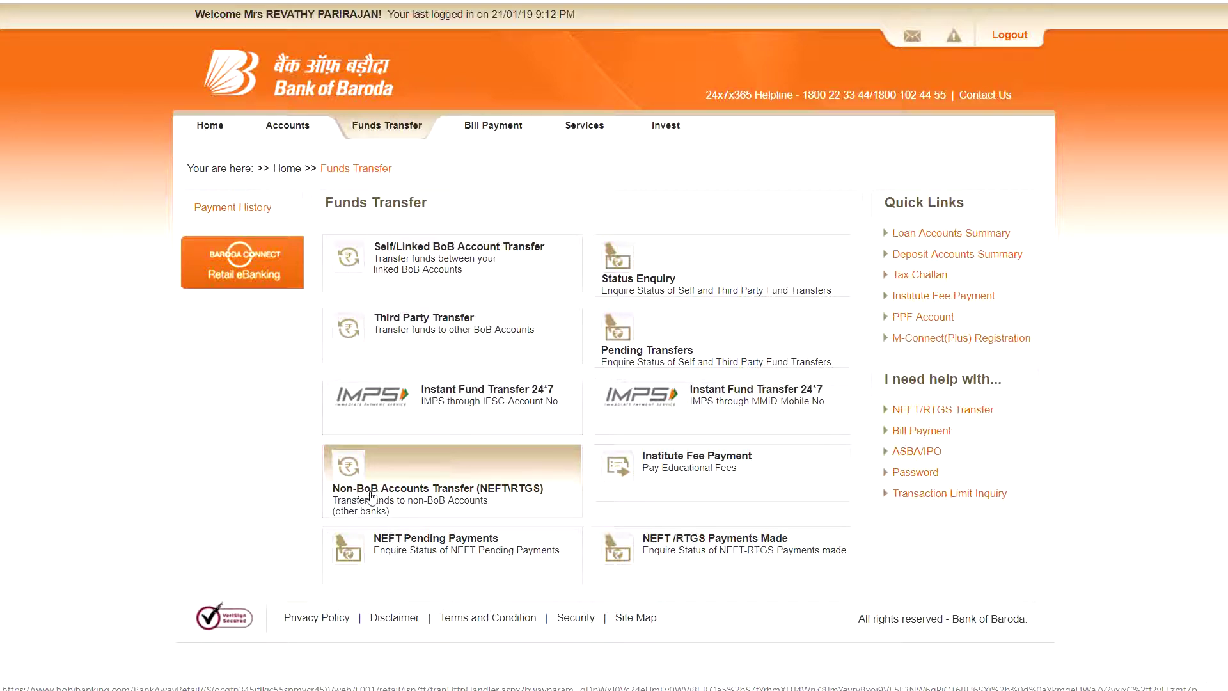
{"action": "left_click", "coordinate": [417, 501]}
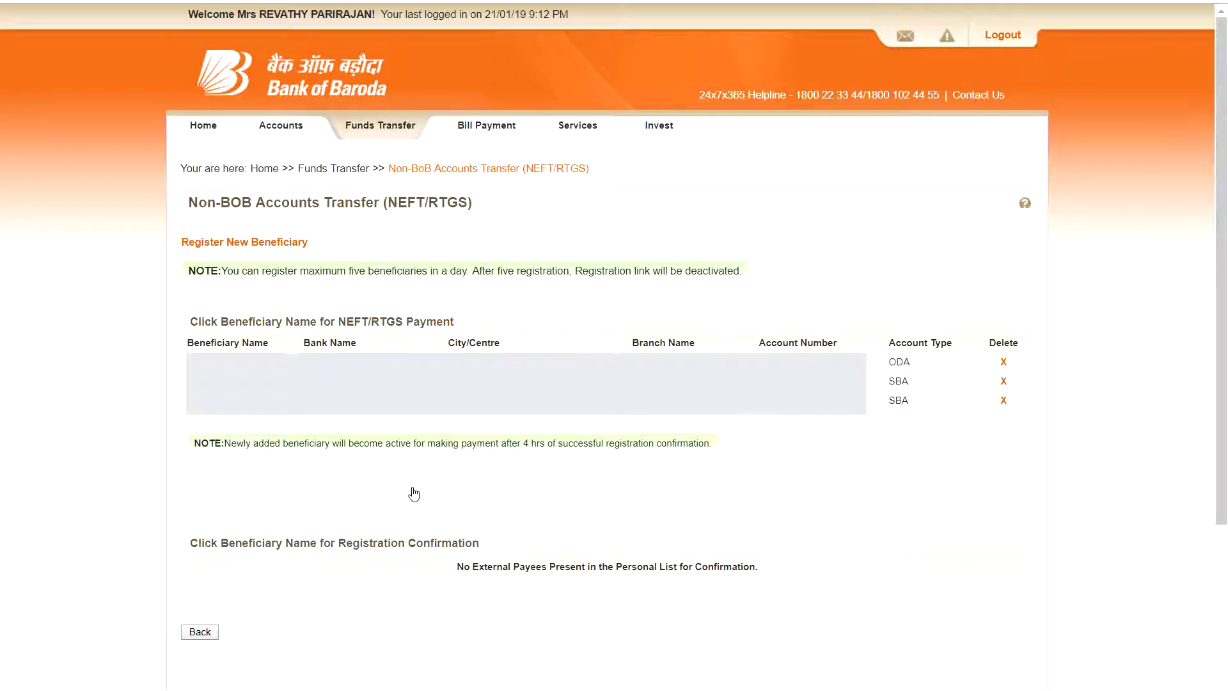
Step: Open the NEFT/RTGS Register New Beneficiary form and visit the name and IFSC fields
{"action": "left_click", "coordinate": [231, 242]}
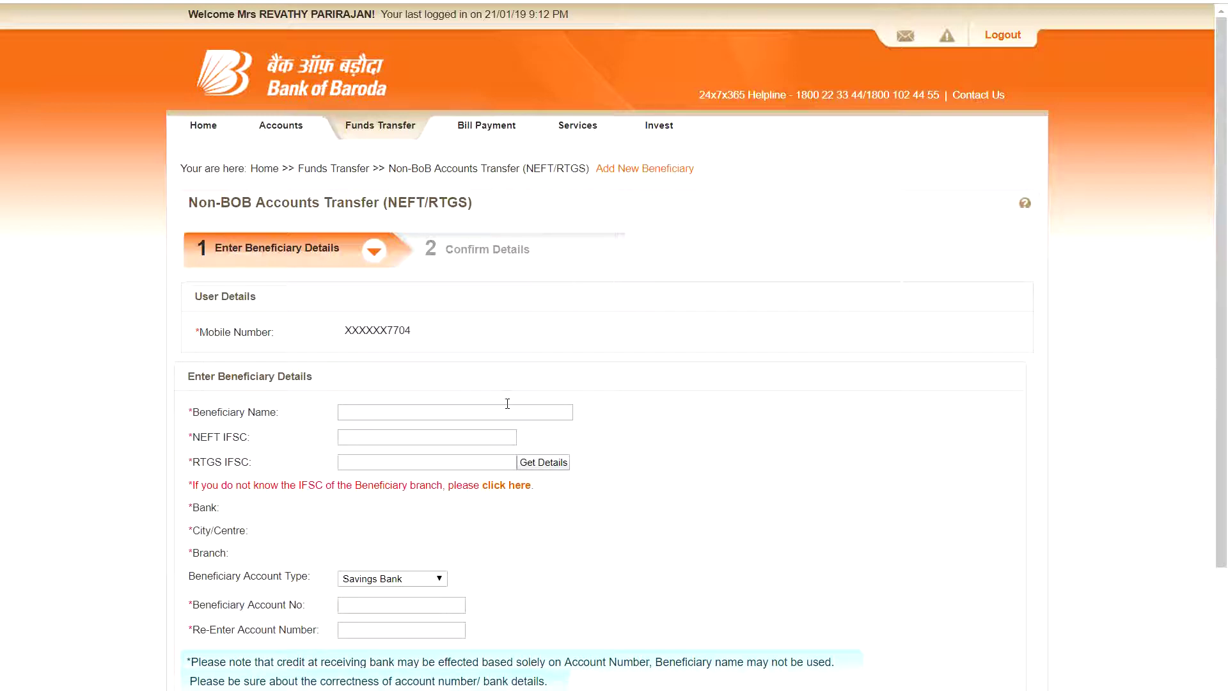
{"action": "scroll", "coordinate": [507, 404], "scroll_direction": "down", "scroll_amount": 3}
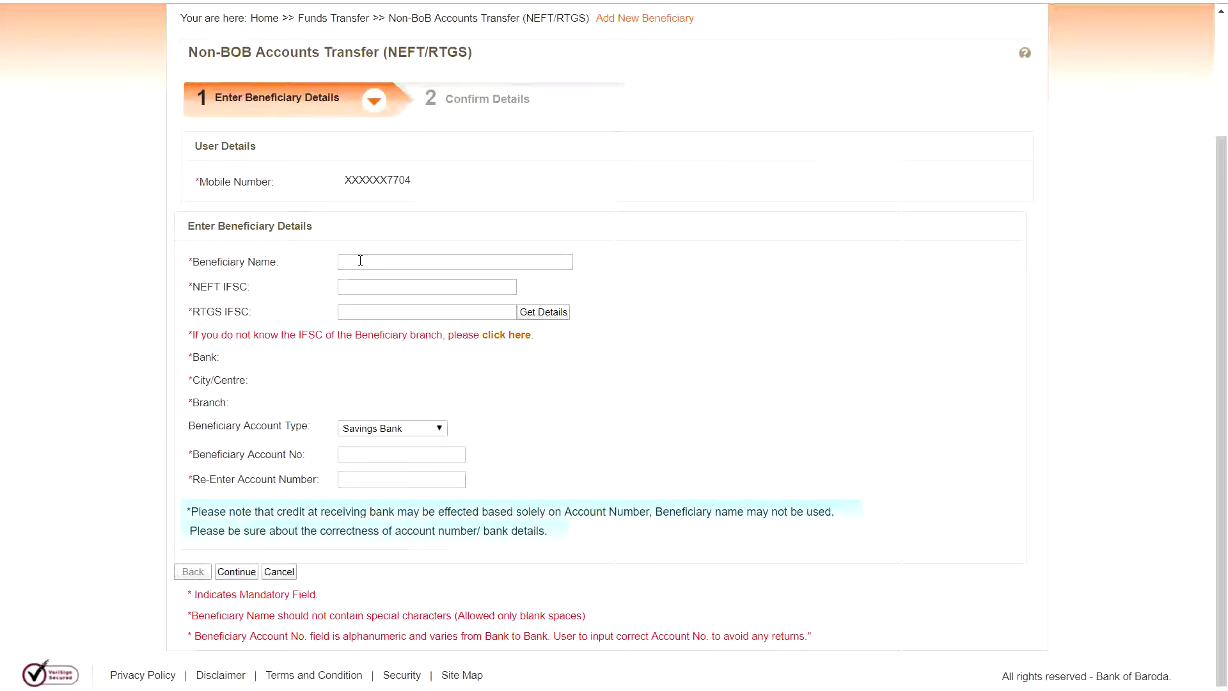
{"action": "left_click", "coordinate": [361, 261]}
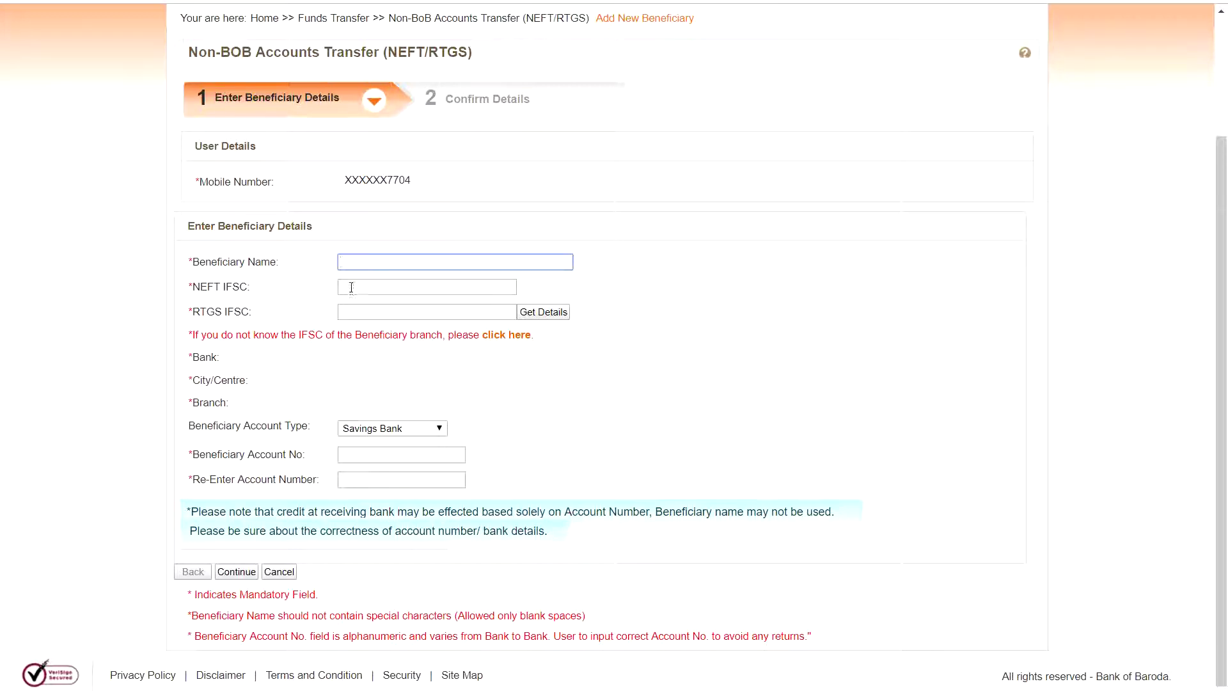
{"action": "left_click", "coordinate": [351, 287]}
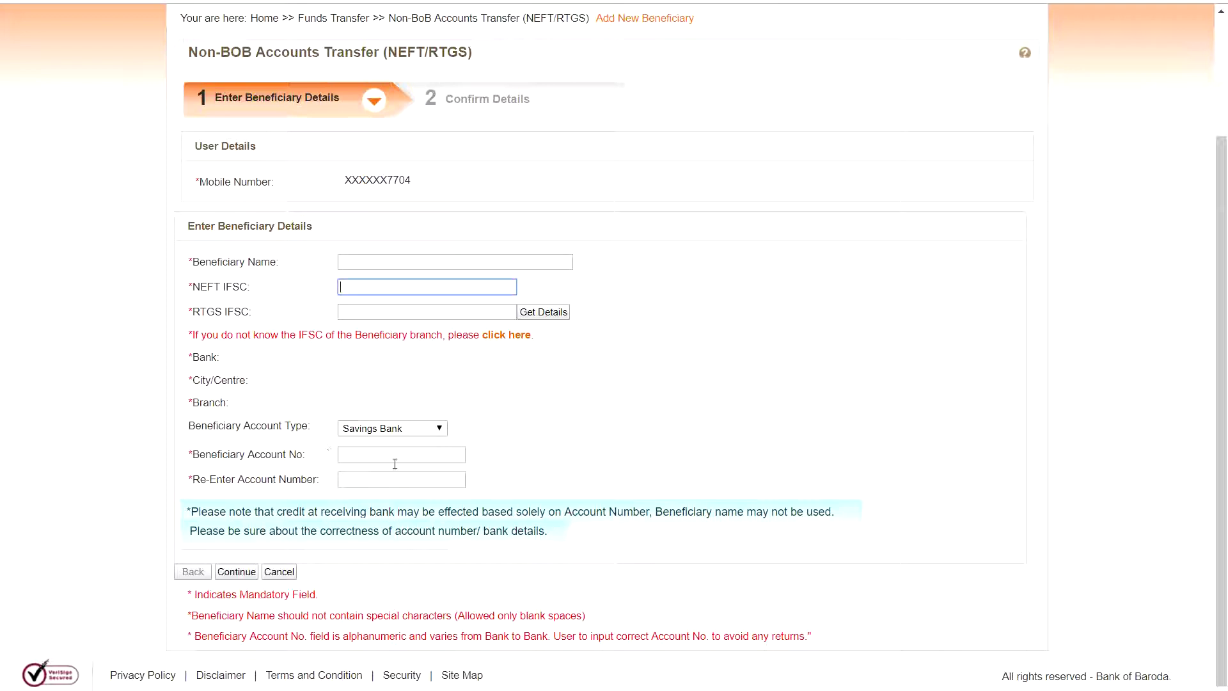
{"action": "left_click", "coordinate": [648, 510]}
Step: Try the account number and re-enter account number fields, leaving both blank
{"action": "left_click", "coordinate": [346, 456]}
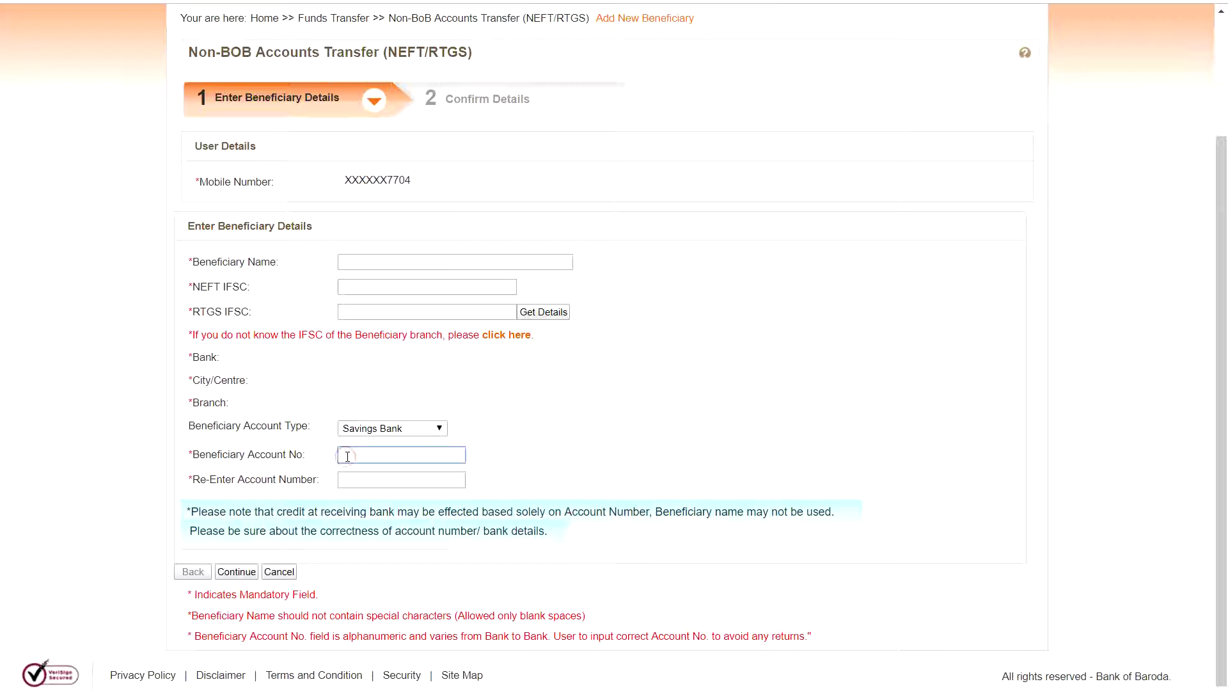
{"action": "left_click", "coordinate": [352, 477]}
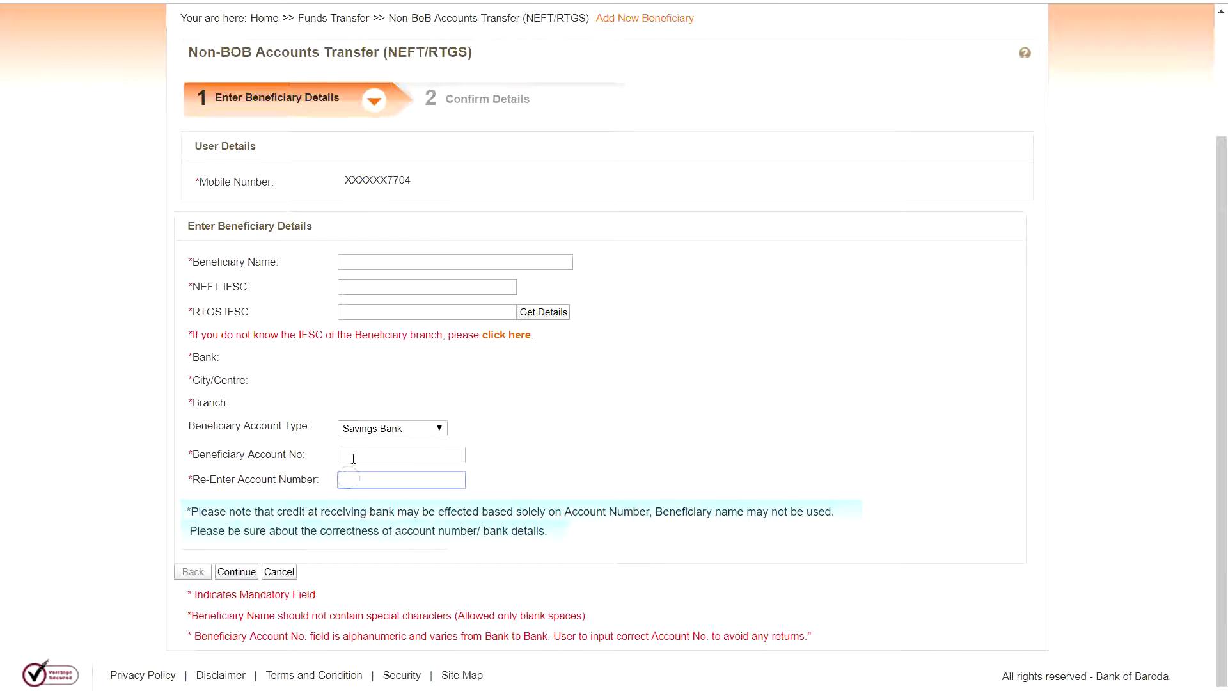
{"action": "left_click", "coordinate": [353, 457]}
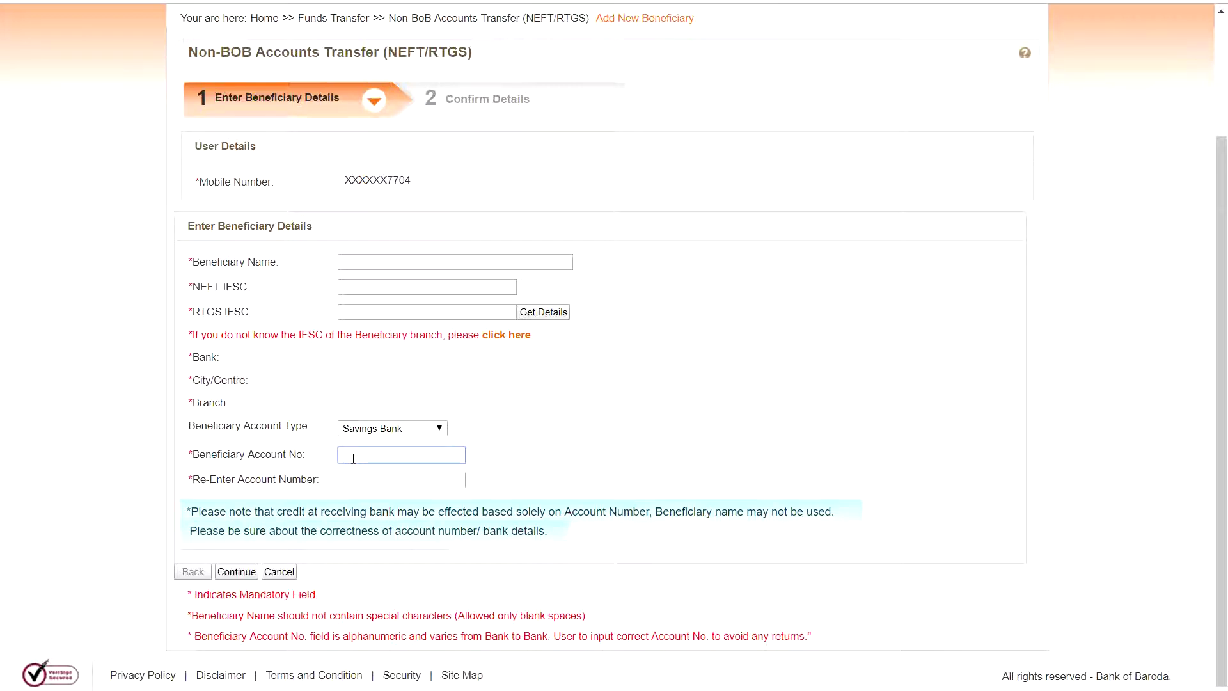
{"action": "type", "text": "00"}
{"action": "key", "text": "BackSpace"}
{"action": "key", "text": "BackSpace"}
{"action": "left_click", "coordinate": [430, 474]}
{"action": "type", "text": "000"}
{"action": "key", "text": "BackSpace"}
{"action": "key", "text": "BackSpace"}
{"action": "key", "text": "BackSpace"}
{"action": "left_click", "coordinate": [372, 454]}
{"action": "left_click", "coordinate": [350, 450]}
{"action": "left_click", "coordinate": [360, 478]}
Step: Switch the form to choosing bank, city and branch instead of entering the IFSC
{"action": "left_click", "coordinate": [353, 259]}
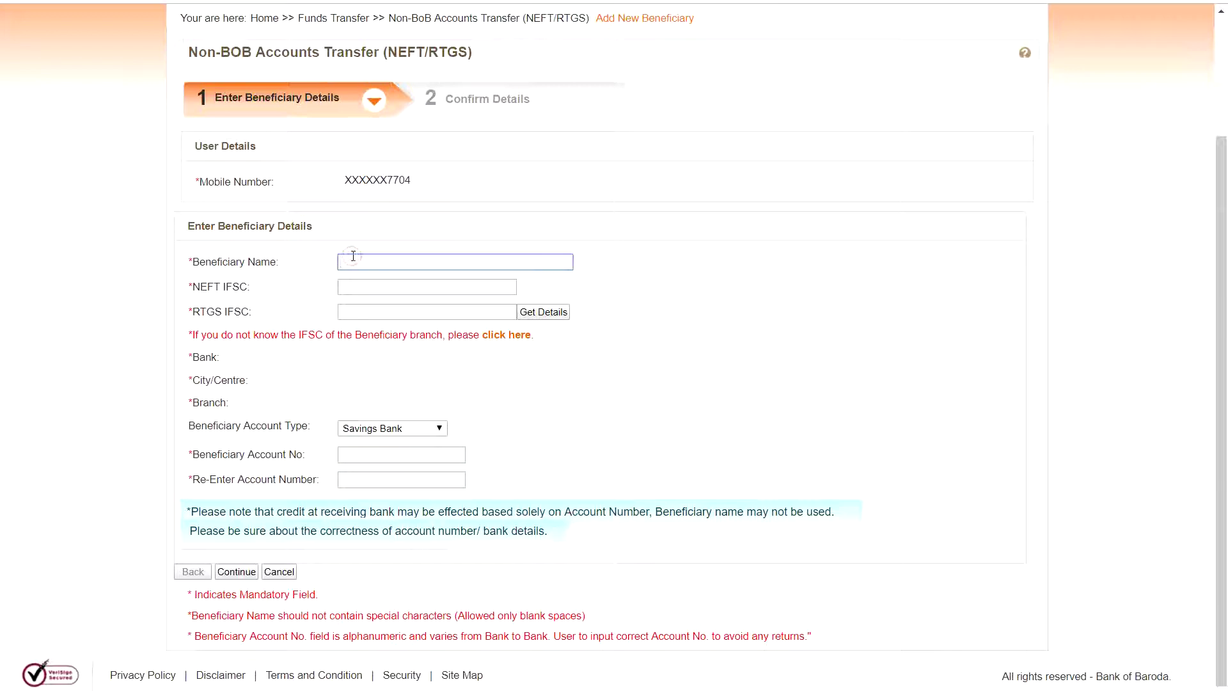
{"action": "left_click", "coordinate": [352, 256]}
{"action": "left_click", "coordinate": [372, 282]}
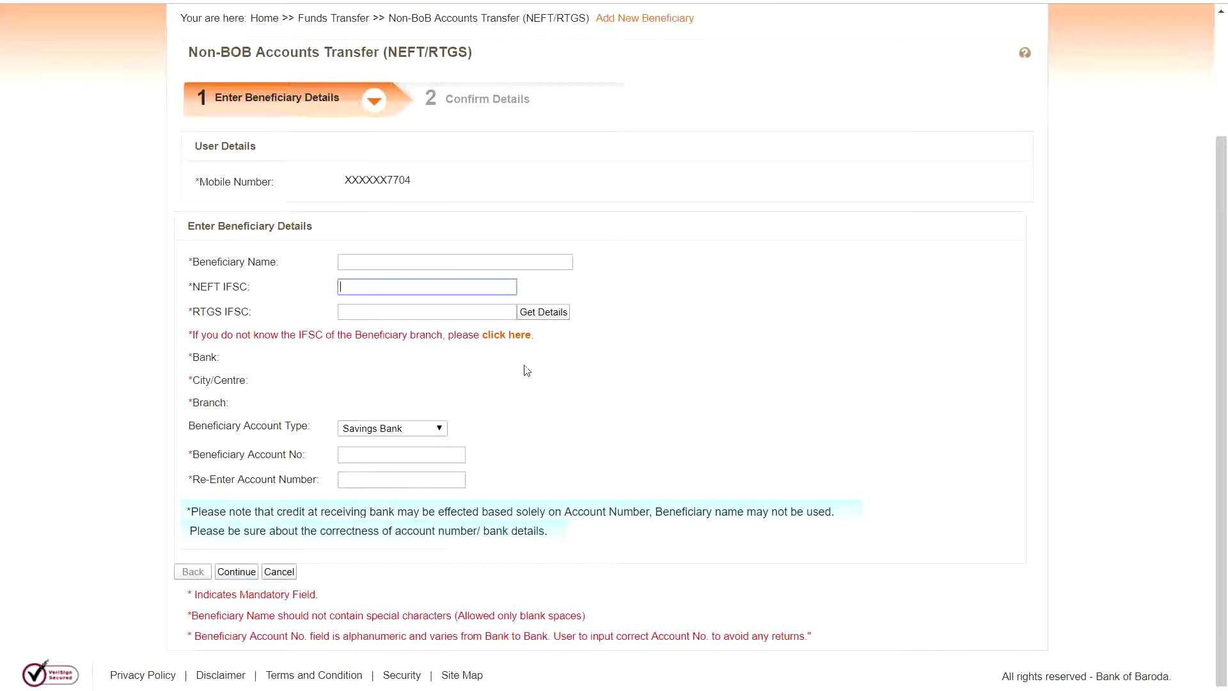
{"action": "left_click", "coordinate": [512, 336]}
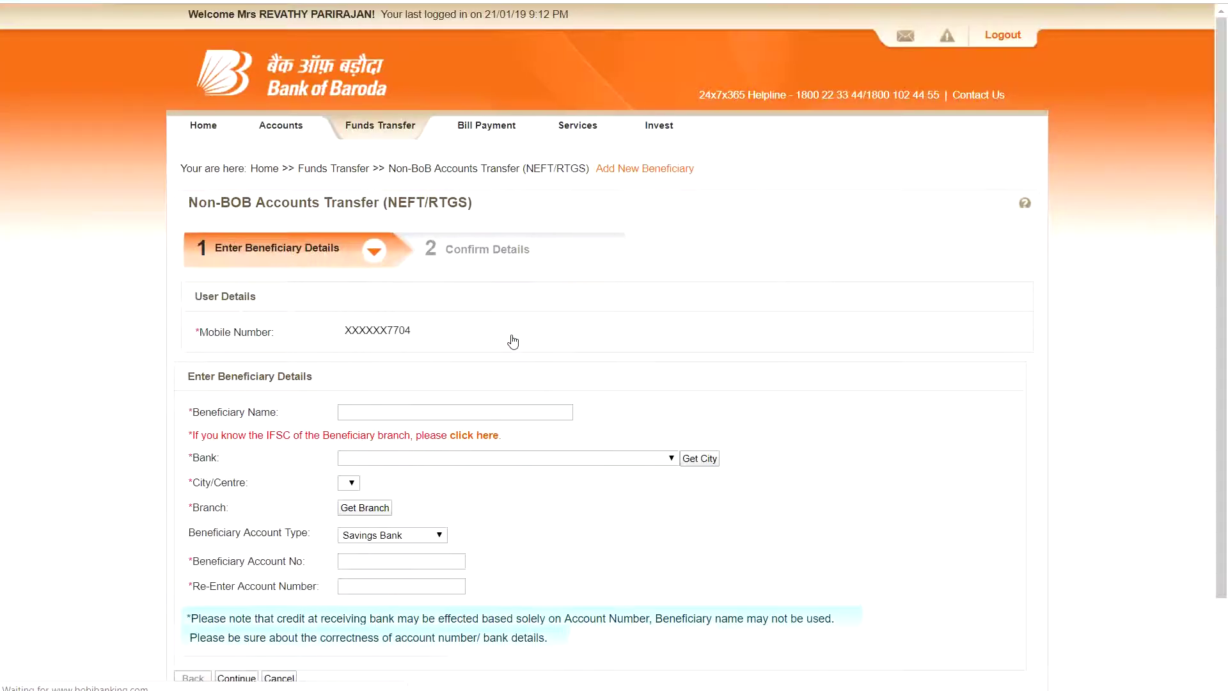
Step: Cancel the blank Add New Beneficiary form to return to the three-beneficiary NEFT/RTGS list
{"action": "scroll", "coordinate": [560, 518], "scroll_direction": "down", "scroll_amount": 2}
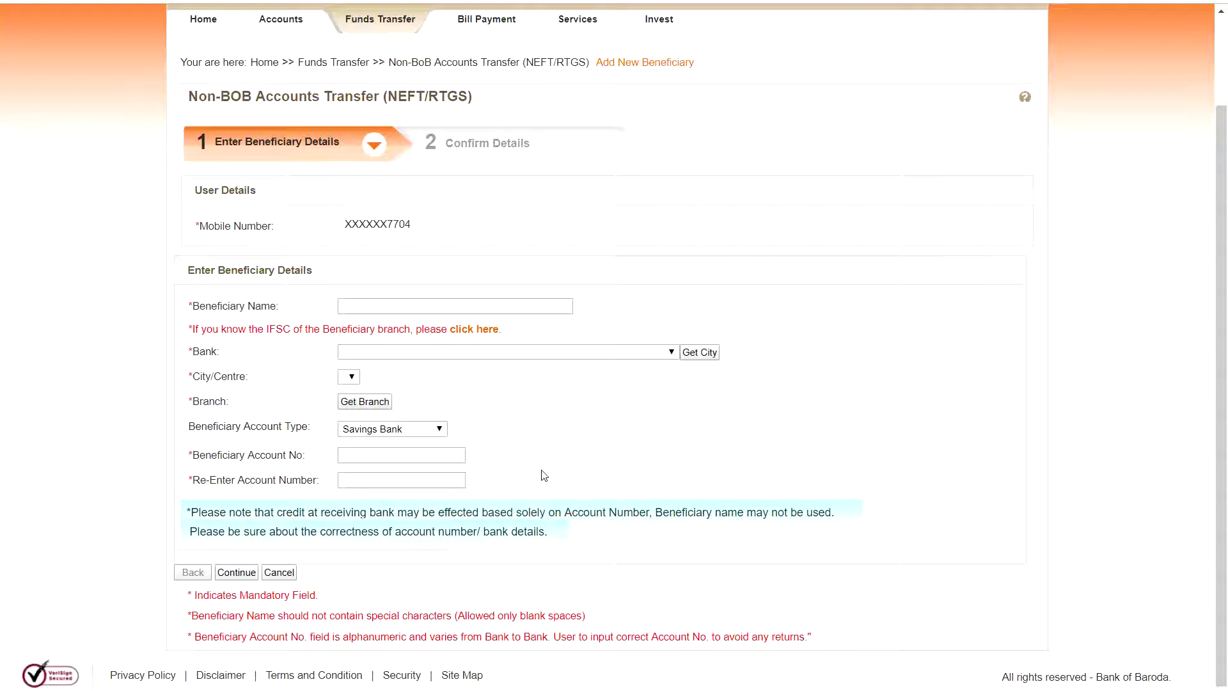
{"action": "scroll", "coordinate": [502, 431], "scroll_direction": "up", "scroll_amount": 2}
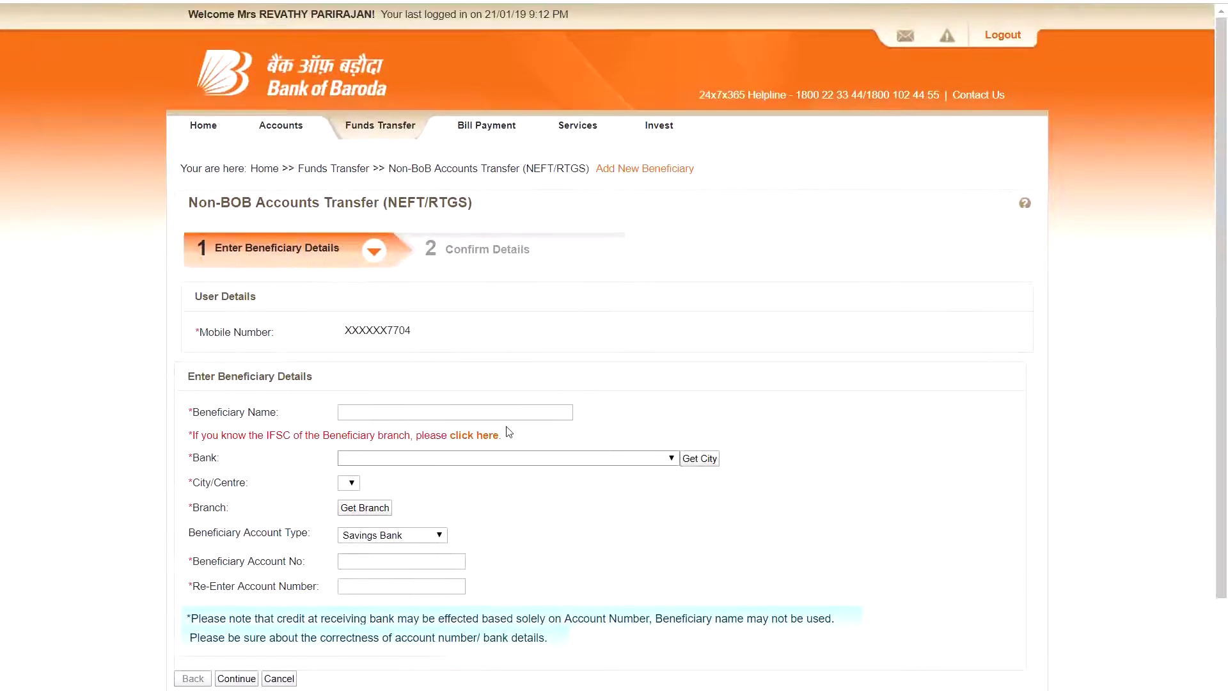
{"action": "scroll", "coordinate": [420, 458], "scroll_direction": "down", "scroll_amount": 2}
{"action": "left_click", "coordinate": [277, 573]}
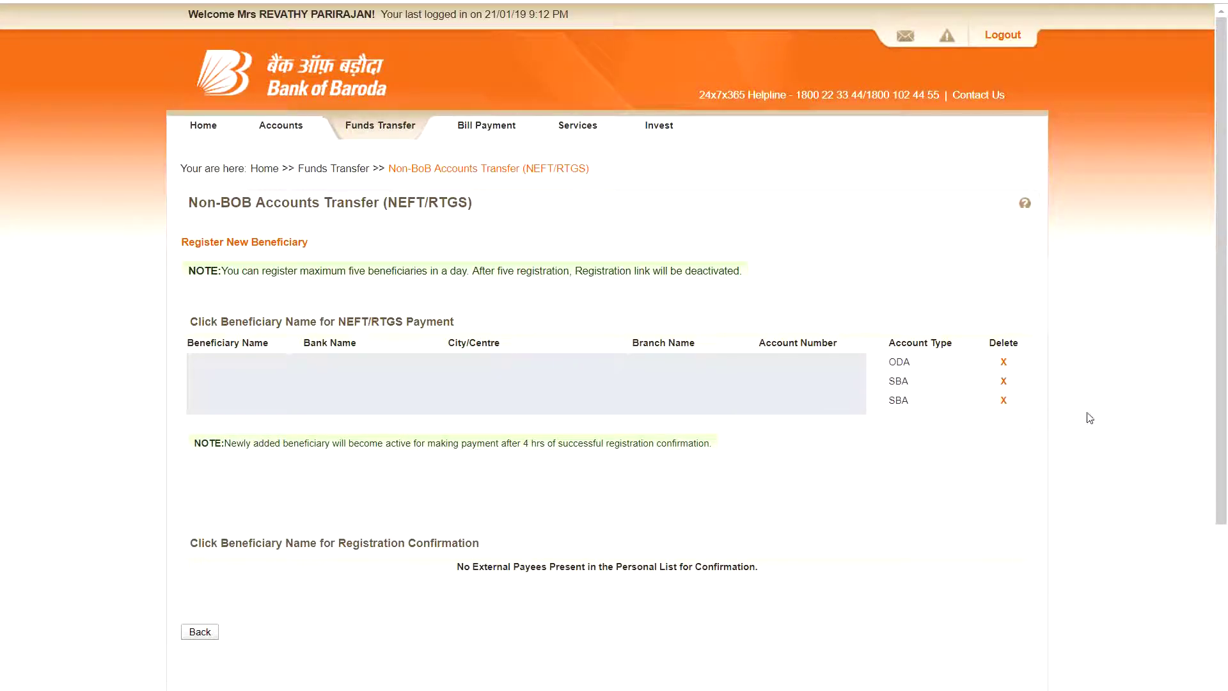
{"action": "left_click", "coordinate": [1004, 365]}
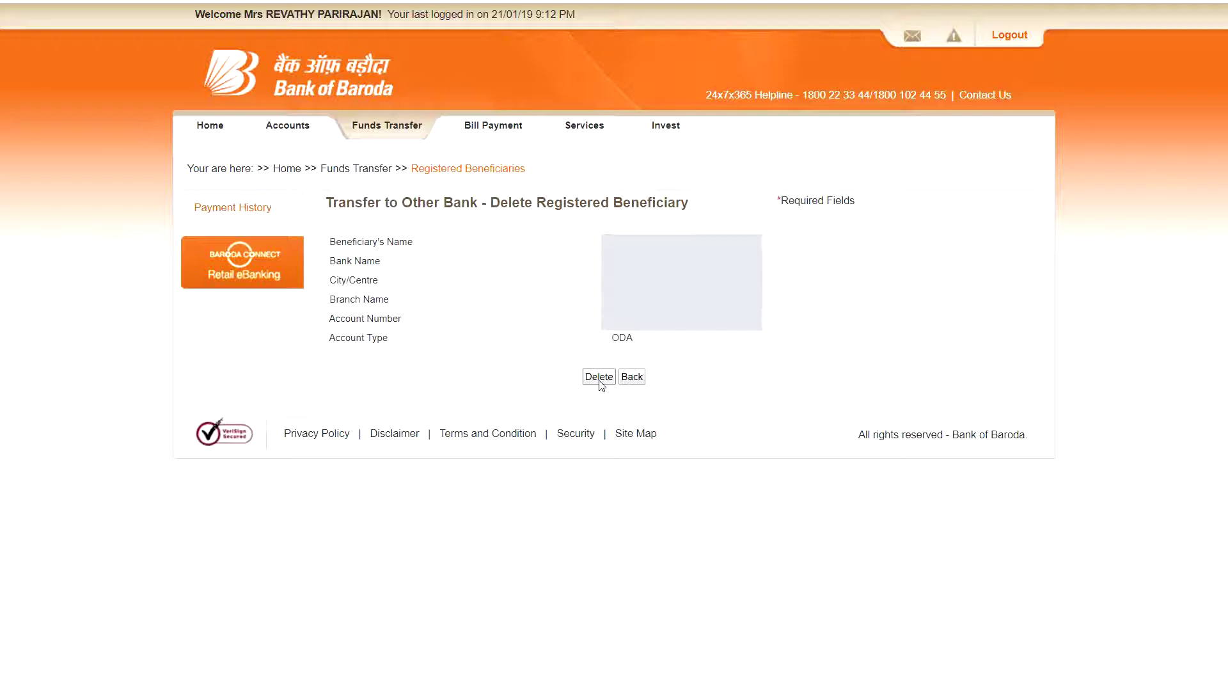
{"action": "left_click", "coordinate": [632, 377]}
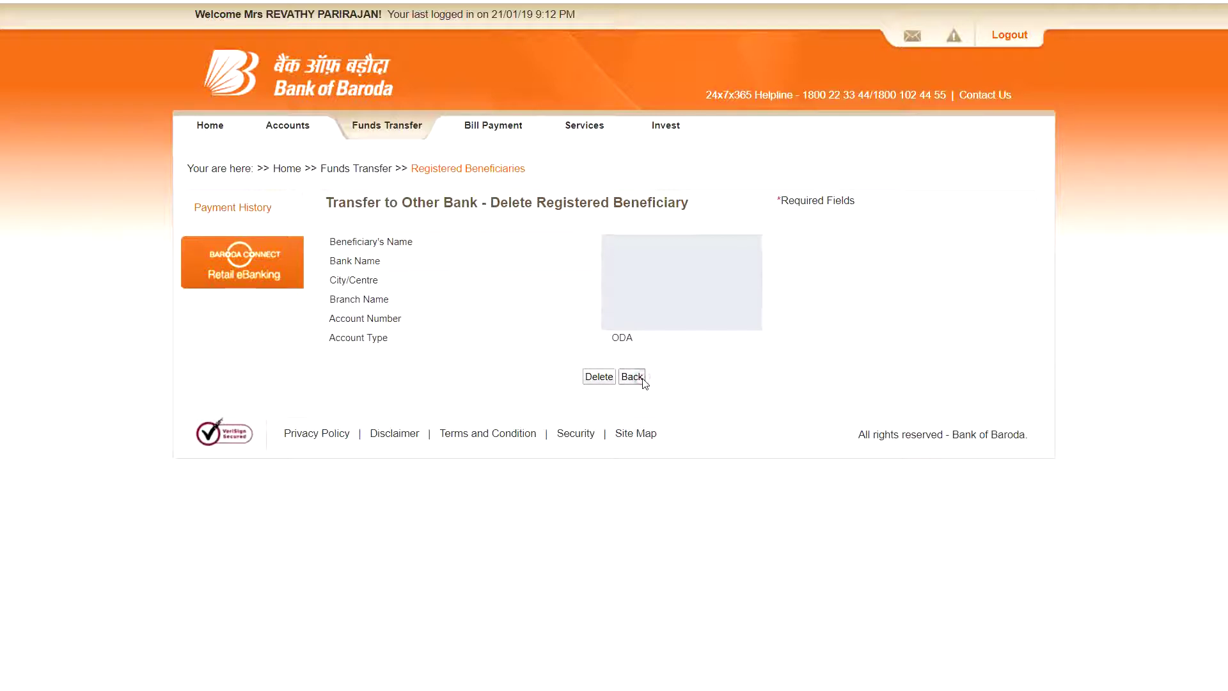